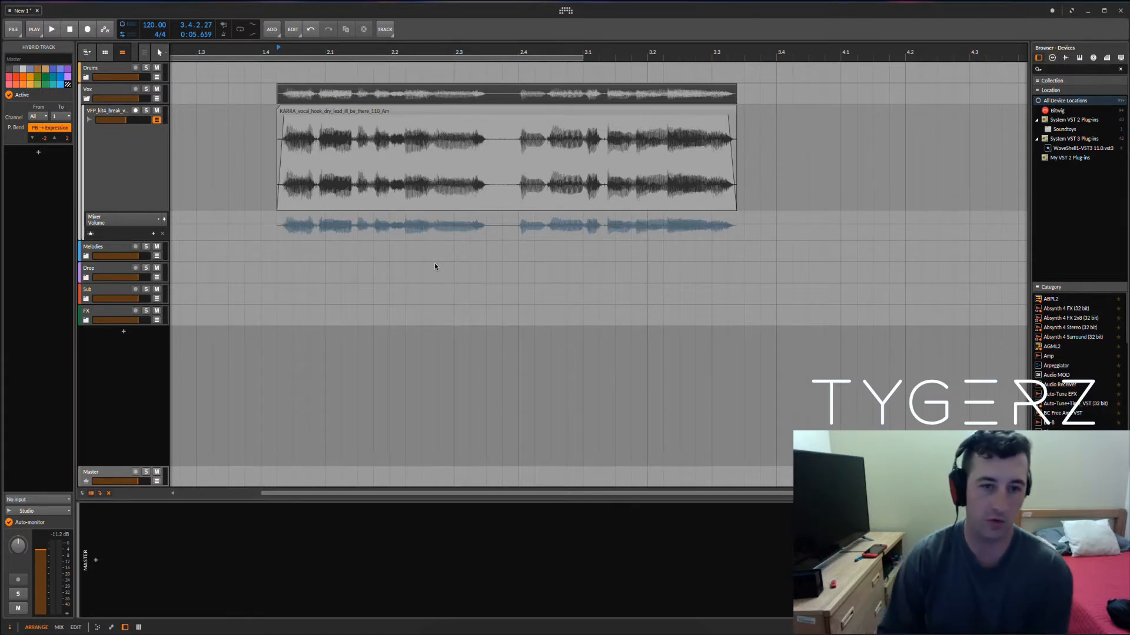
left_click(439, 264)
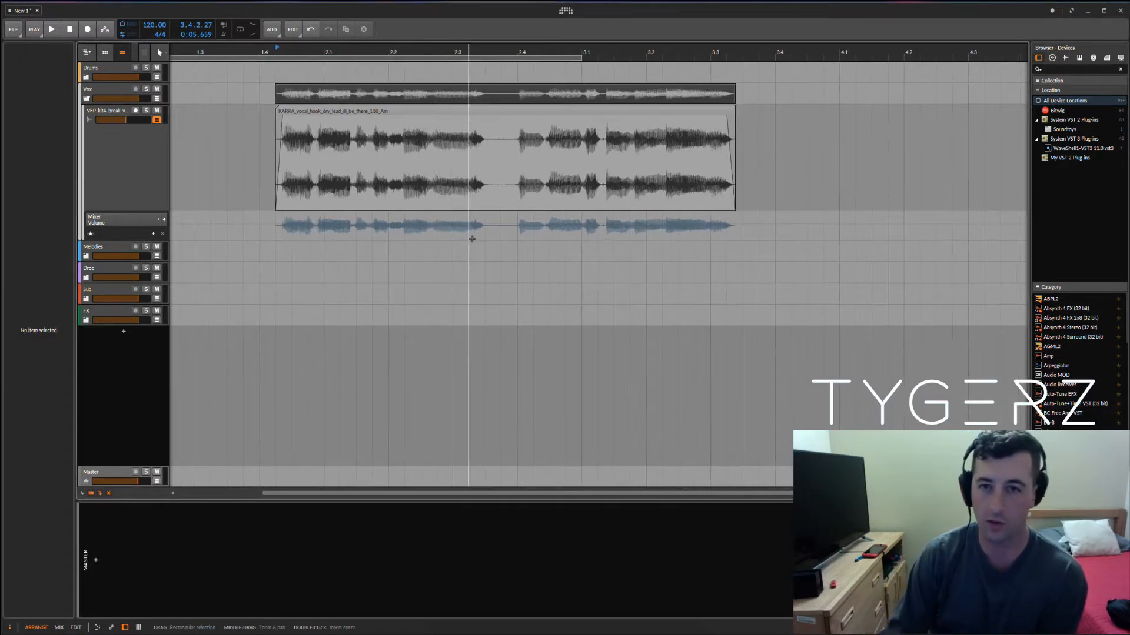
left_click_drag(438, 51, 394, 50)
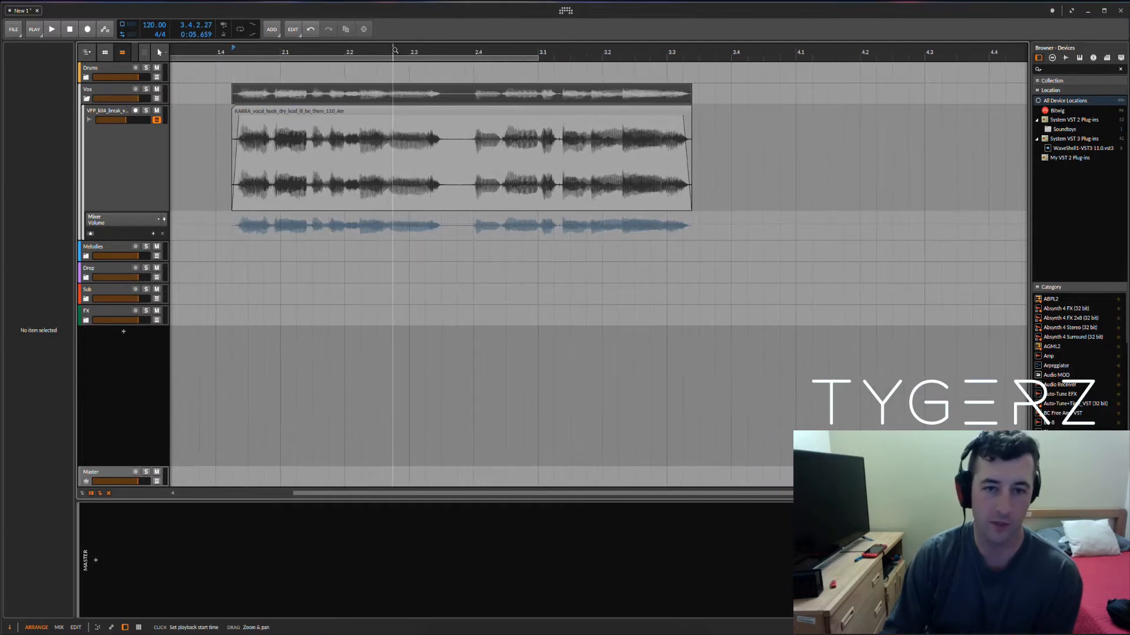
left_click(387, 178)
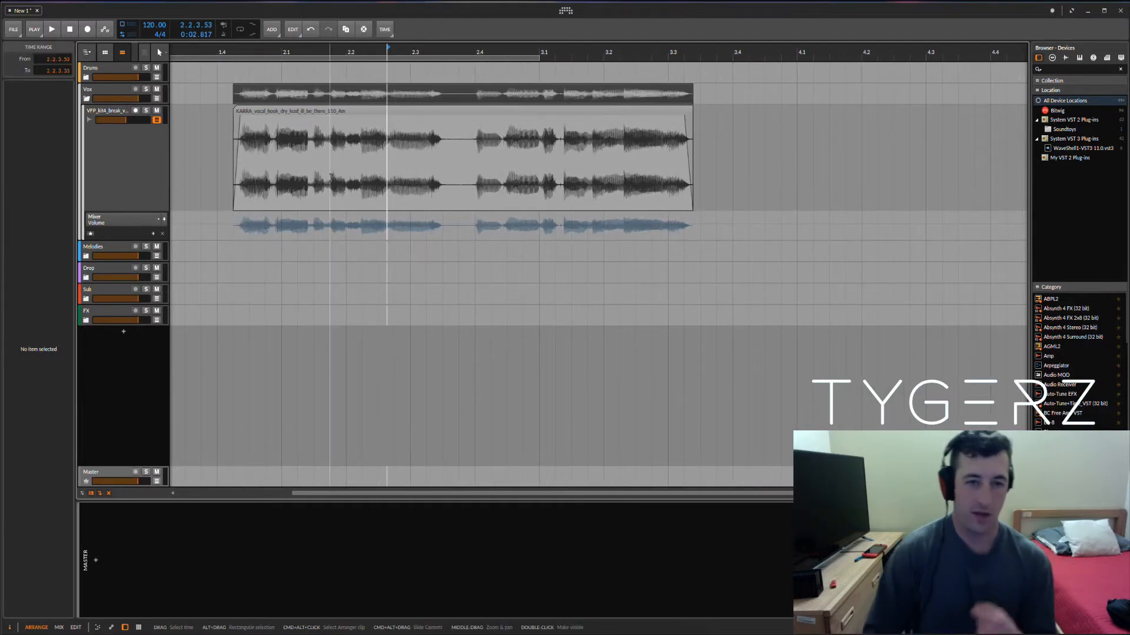
left_click(242, 163)
left_click_drag(242, 163, 438, 172)
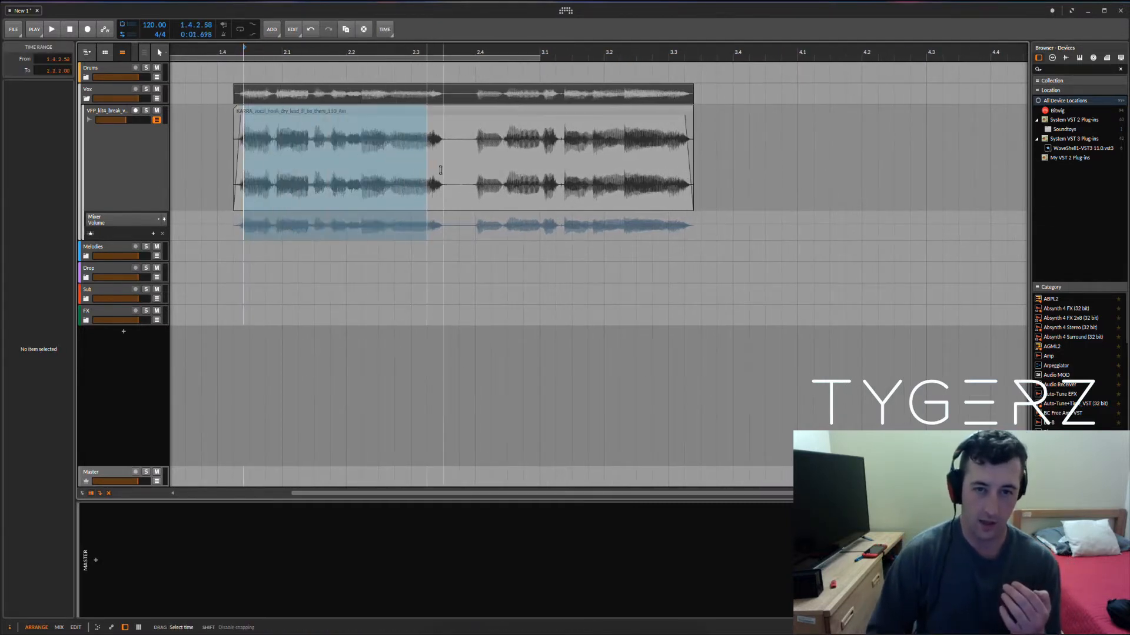
left_click(438, 171)
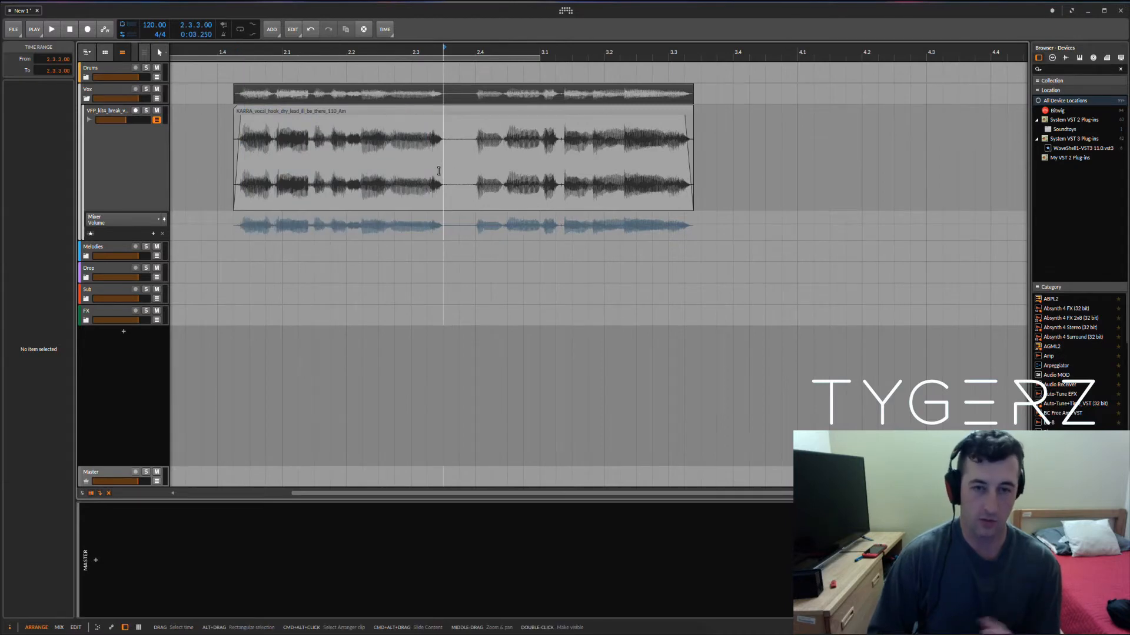
left_click_drag(283, 177, 575, 188)
left_click(443, 166)
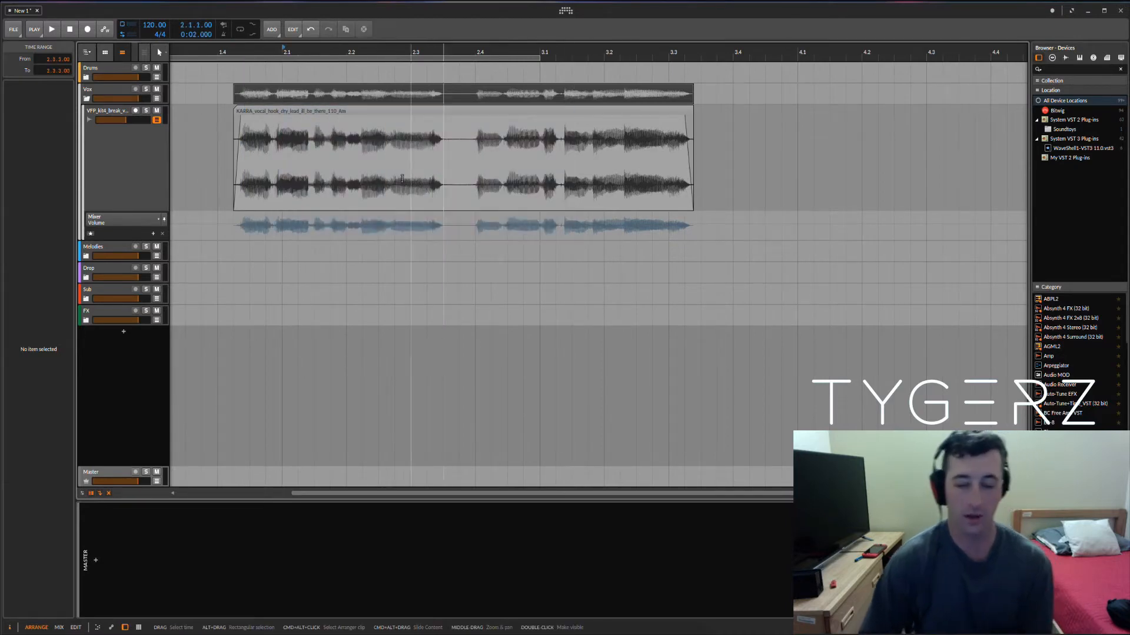
left_click_drag(254, 167, 488, 154)
left_click_drag(695, 168, 849, 169)
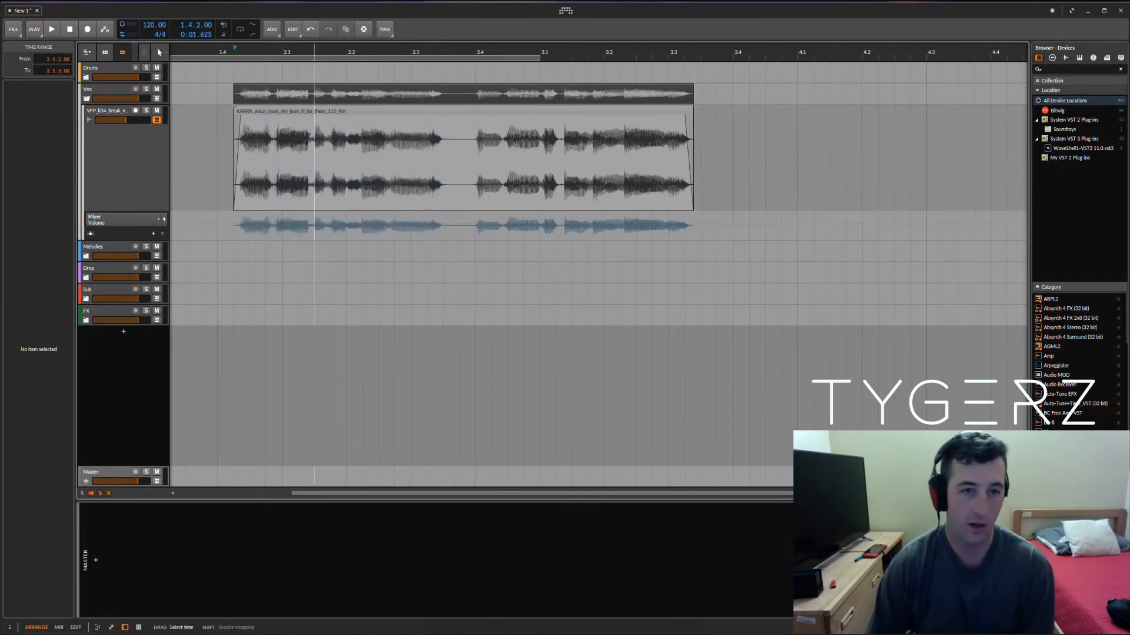
Select the KARRA vocal hook clip and play it back from its start to audition the dry vocal
left_click(252, 114)
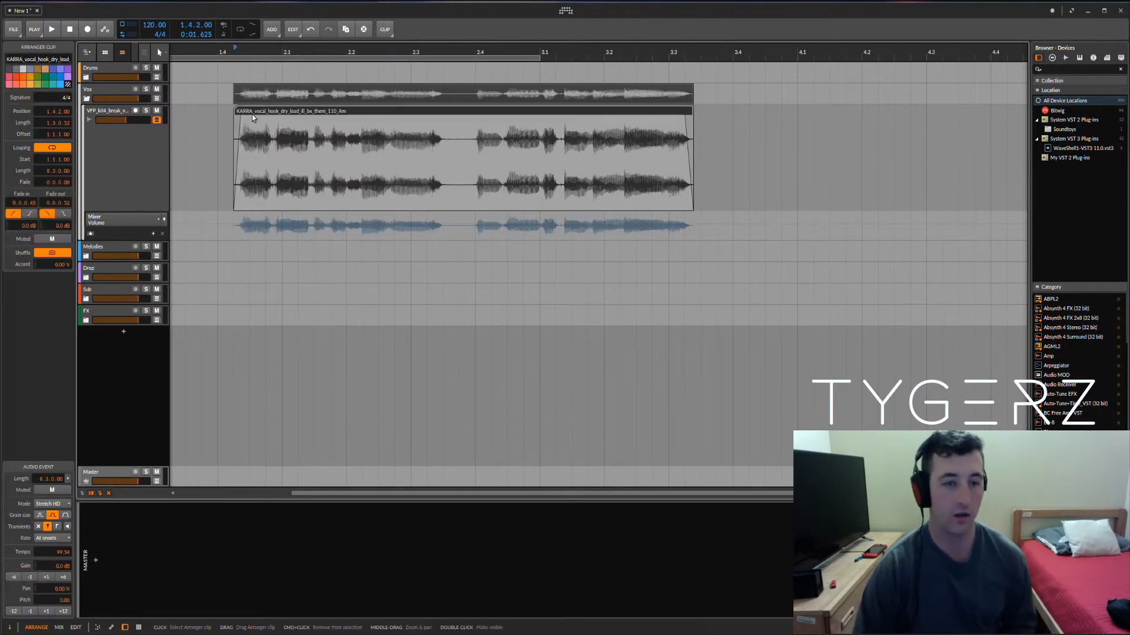
key("space")
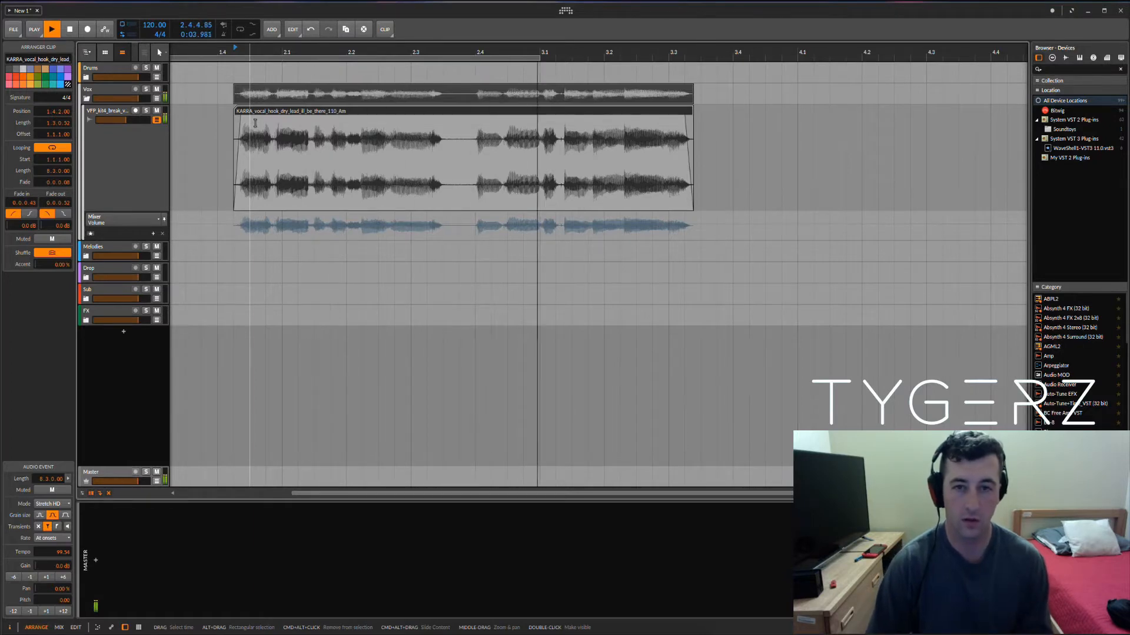
scroll(255, 123, "left", 1)
scroll(255, 123, "right", 1)
key("space")
scroll(282, 116, "left", 2)
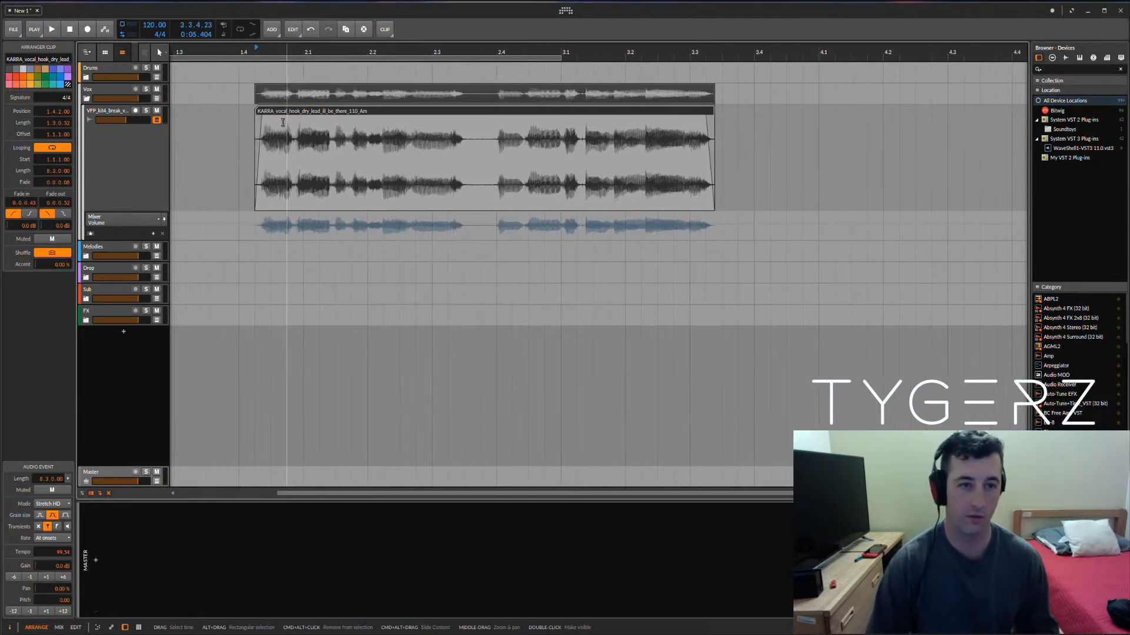
scroll(300, 111, "right", 1)
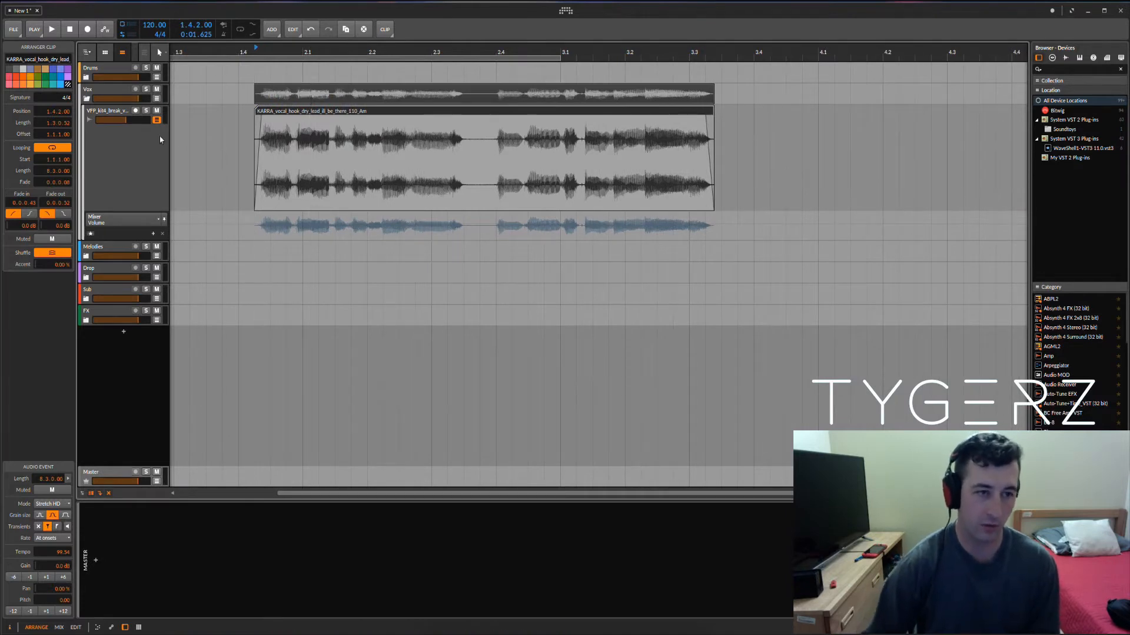
Insert the ValhallaRoom reverb on the audio track inside the Vox group
left_click(117, 111)
key("Delete")
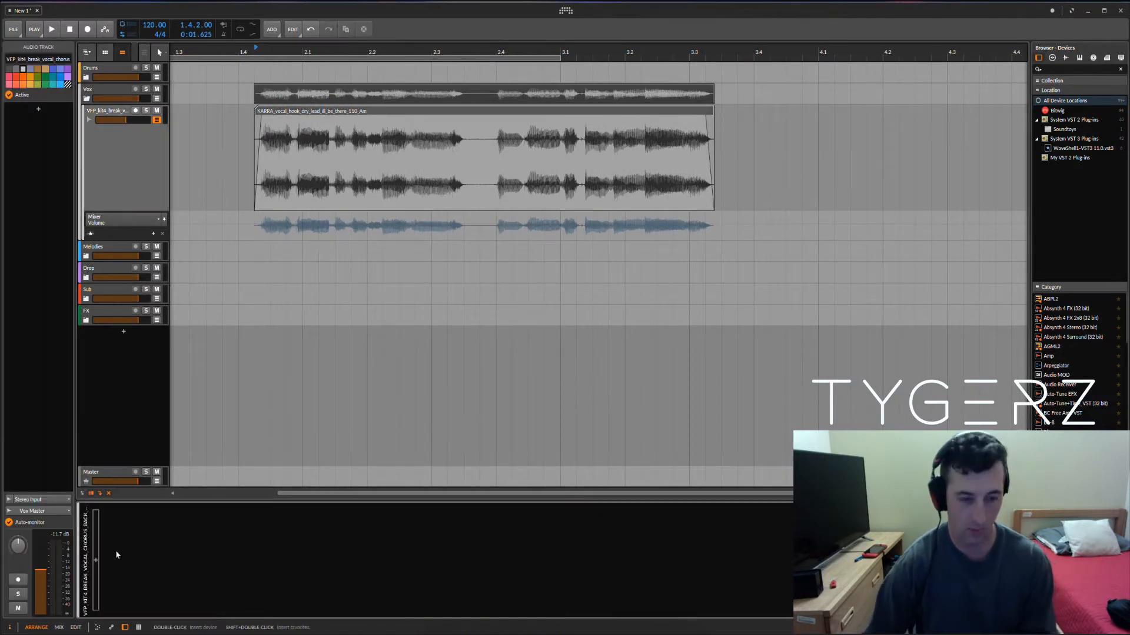
double_click(305, 568)
type("val")
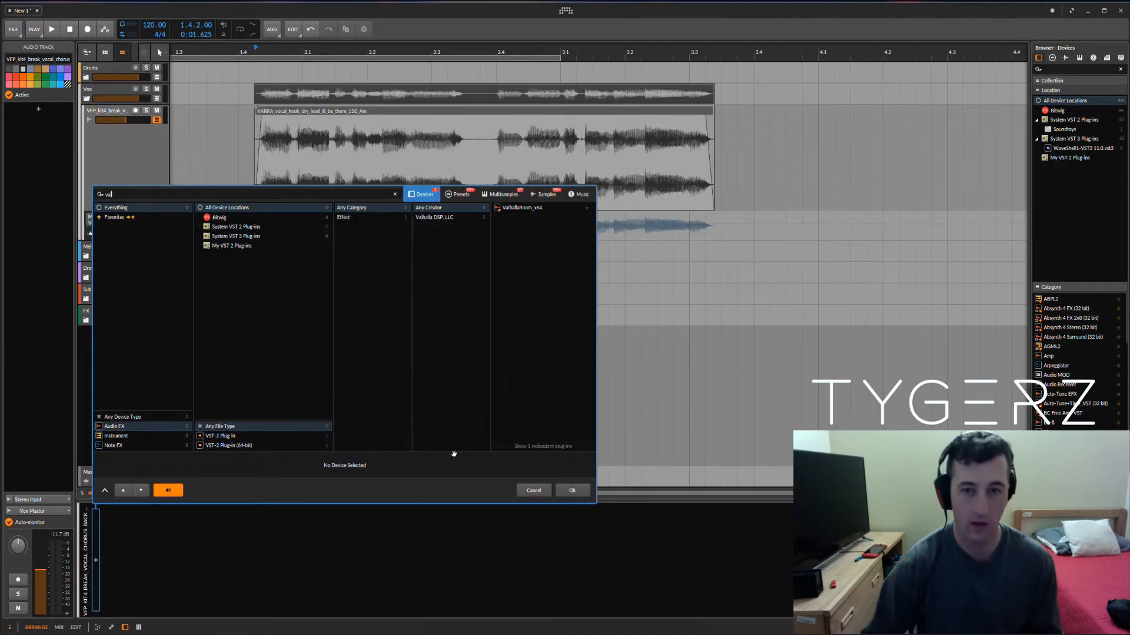
double_click(543, 208)
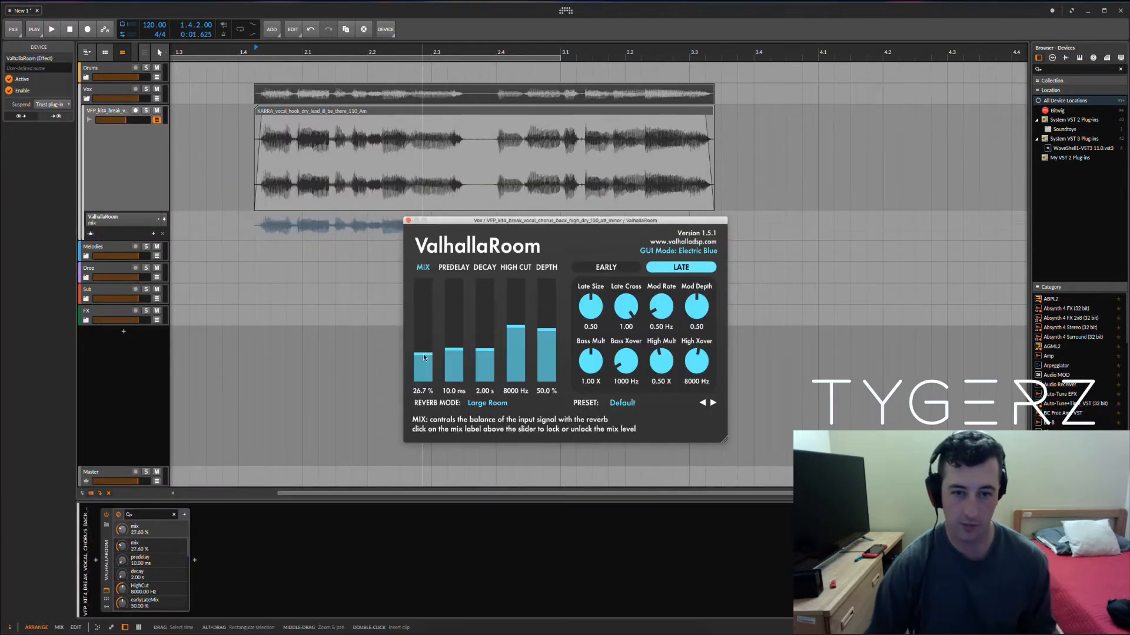
During playback, set ValhallaRoom to 29% mix, 1.8 ms predelay, 0.85 s decay, 4150 Hz high cut and 47.5% depth, and close its window
key("space")
left_click_drag(422, 356, 484, 364)
left_click_drag(515, 326, 545, 333)
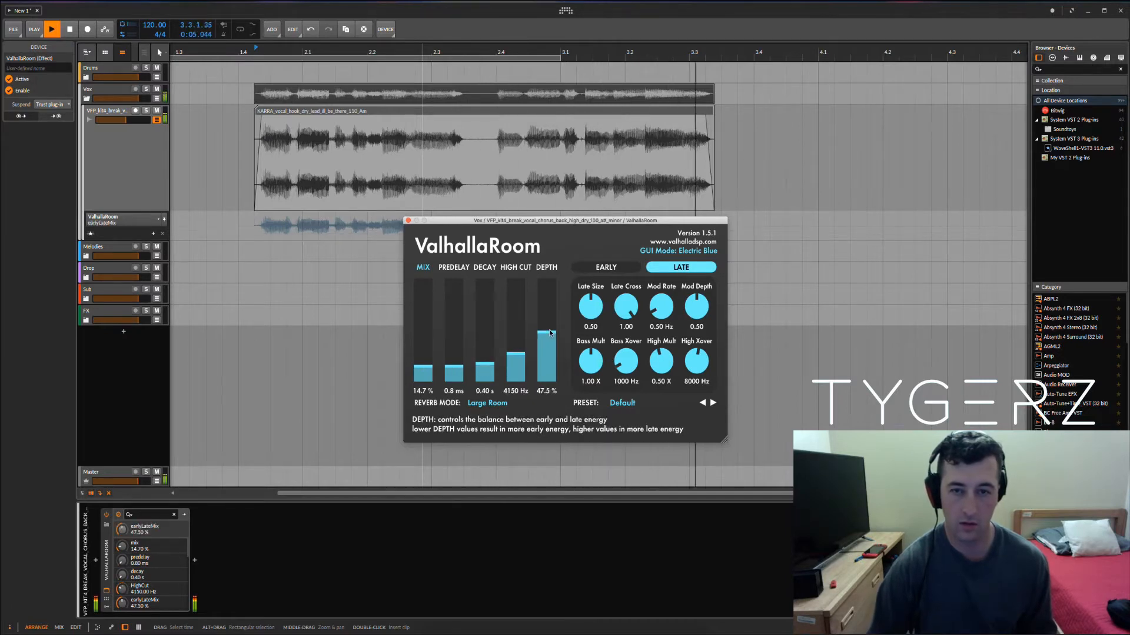
left_click_drag(422, 366, 489, 361)
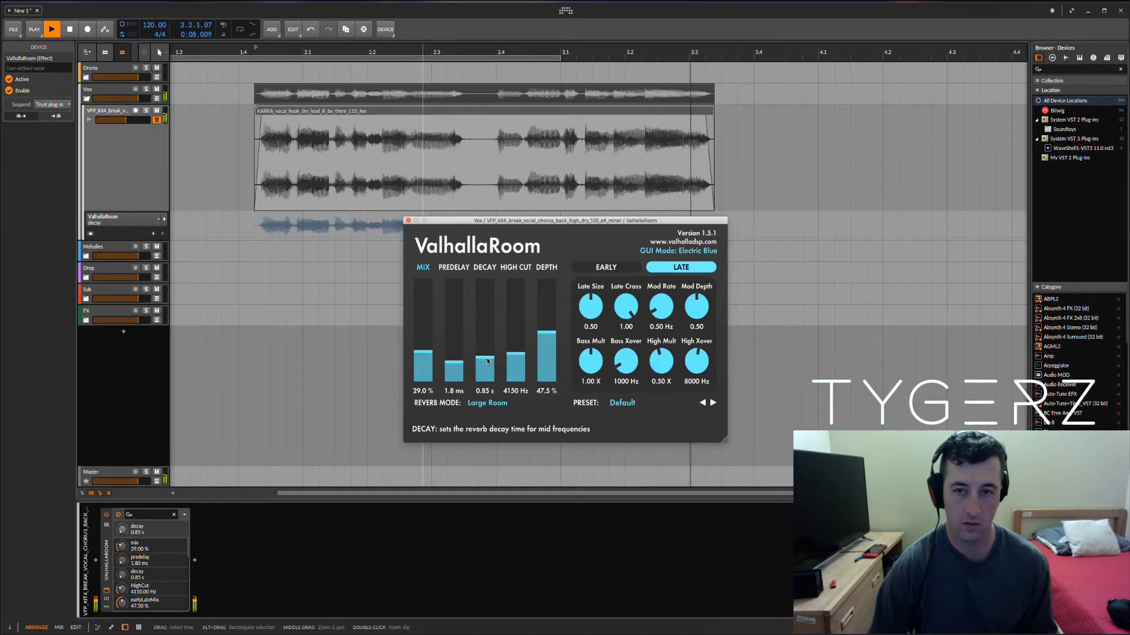
key("space")
left_click(407, 221)
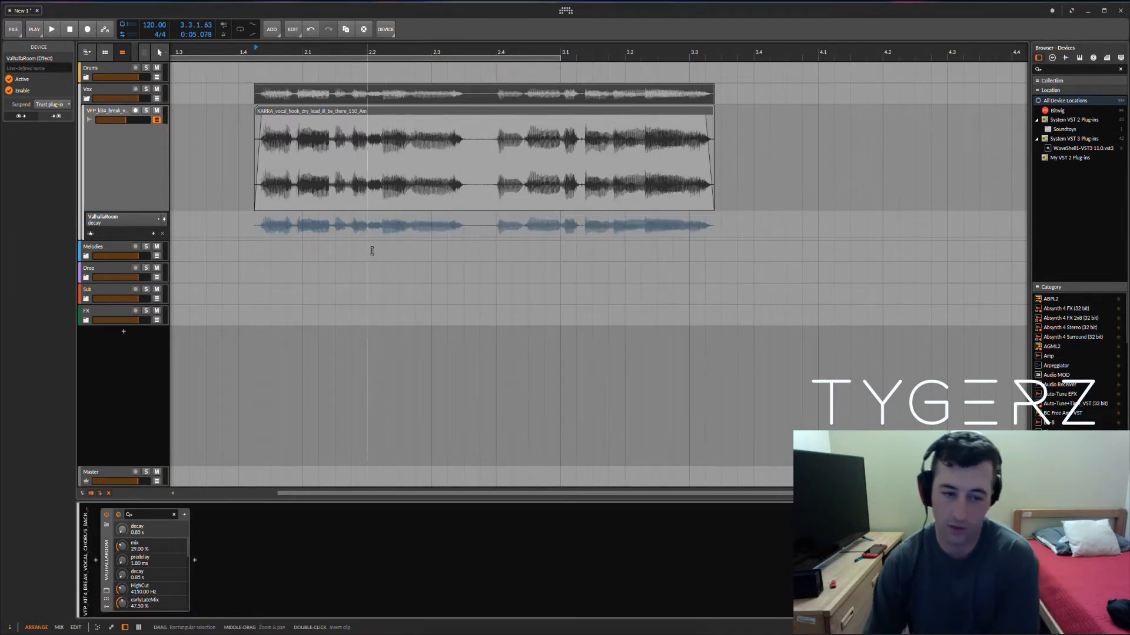
Remove the ValhallaRoom reverb from the vocal track's device chain
scroll(121, 562, "down", 1)
key("Delete")
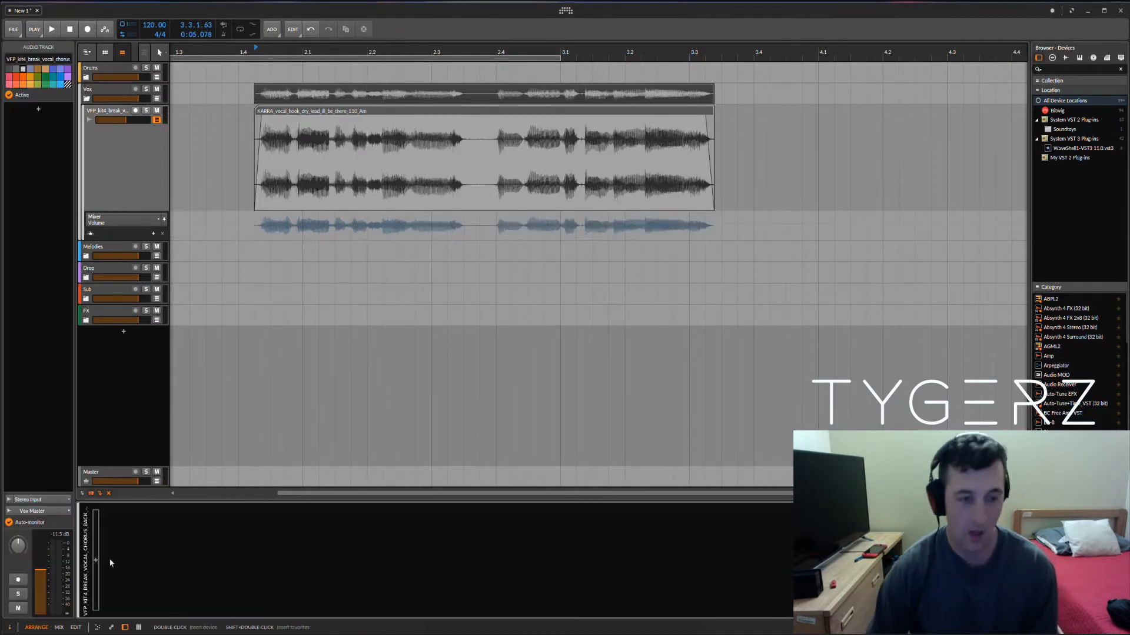
left_click_drag(270, 129, 499, 153)
left_click(283, 158)
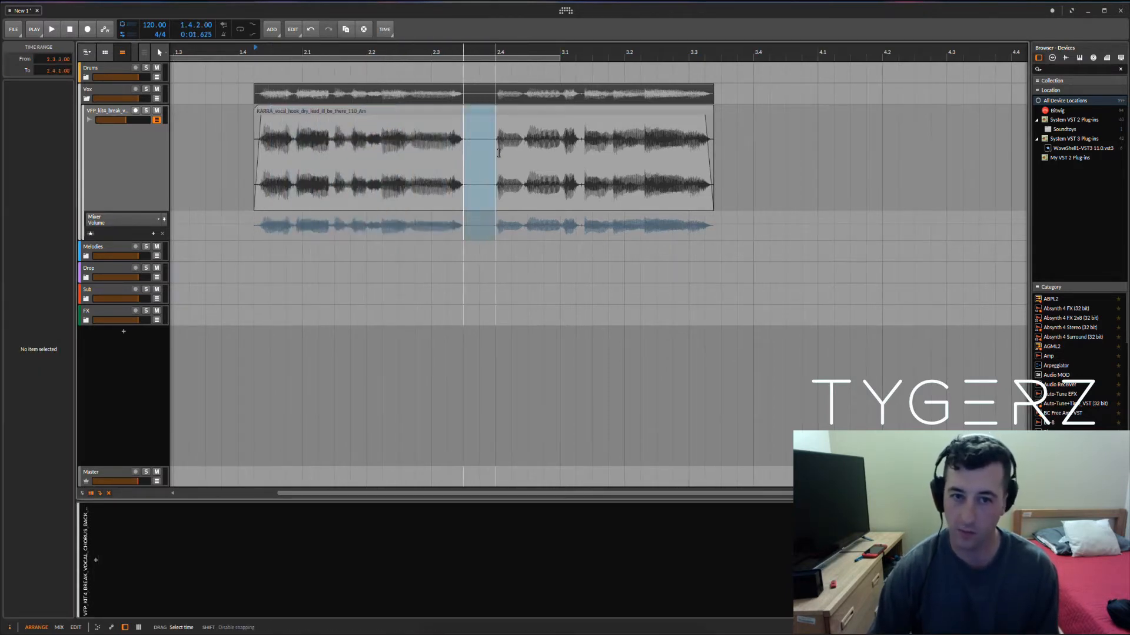
left_click_drag(731, 144, 802, 143)
left_click(400, 154)
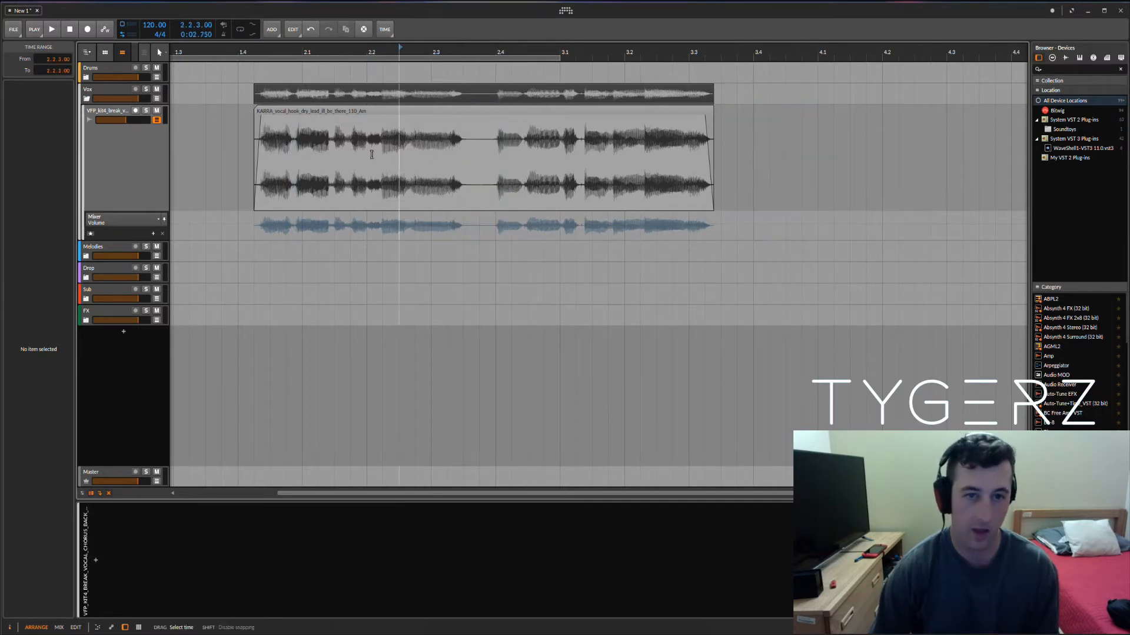
left_click(101, 110)
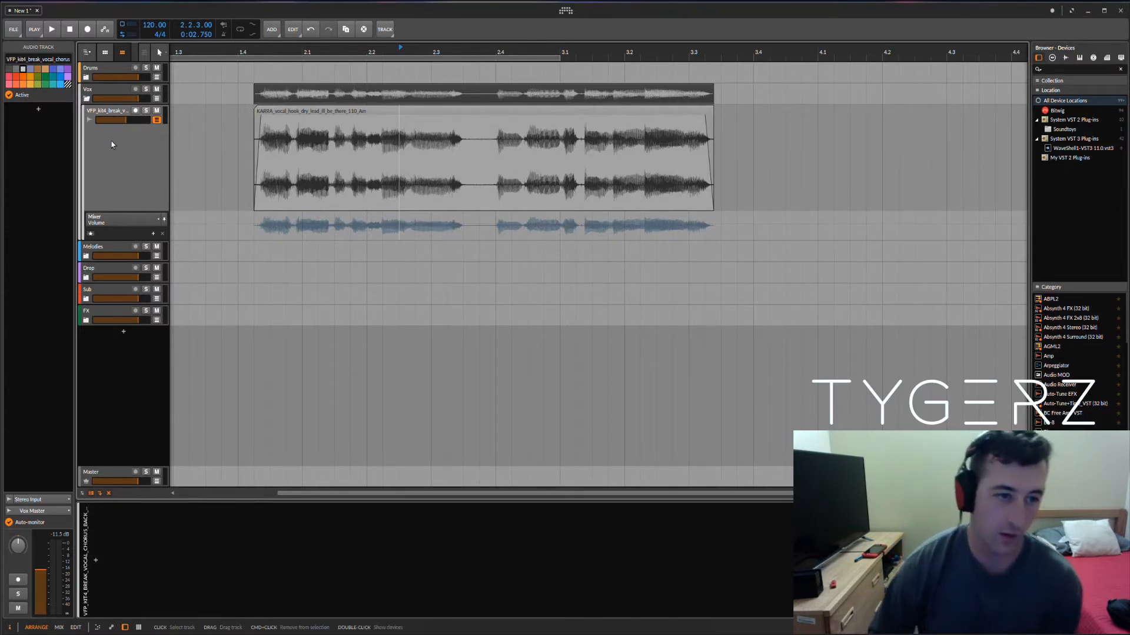
double_click(303, 526)
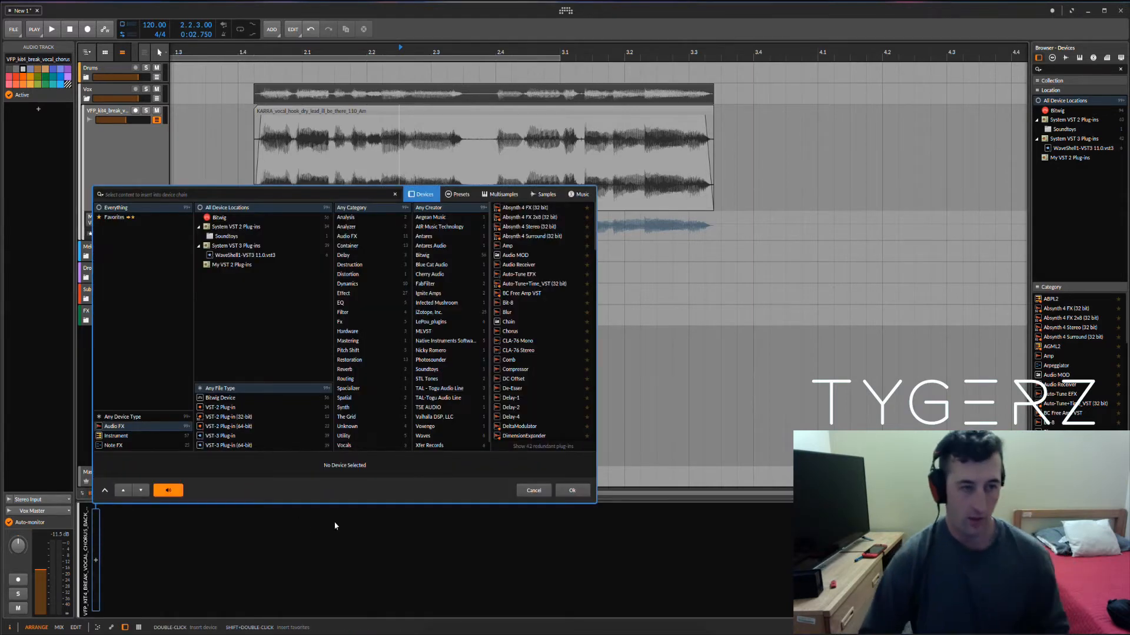
left_click(533, 490)
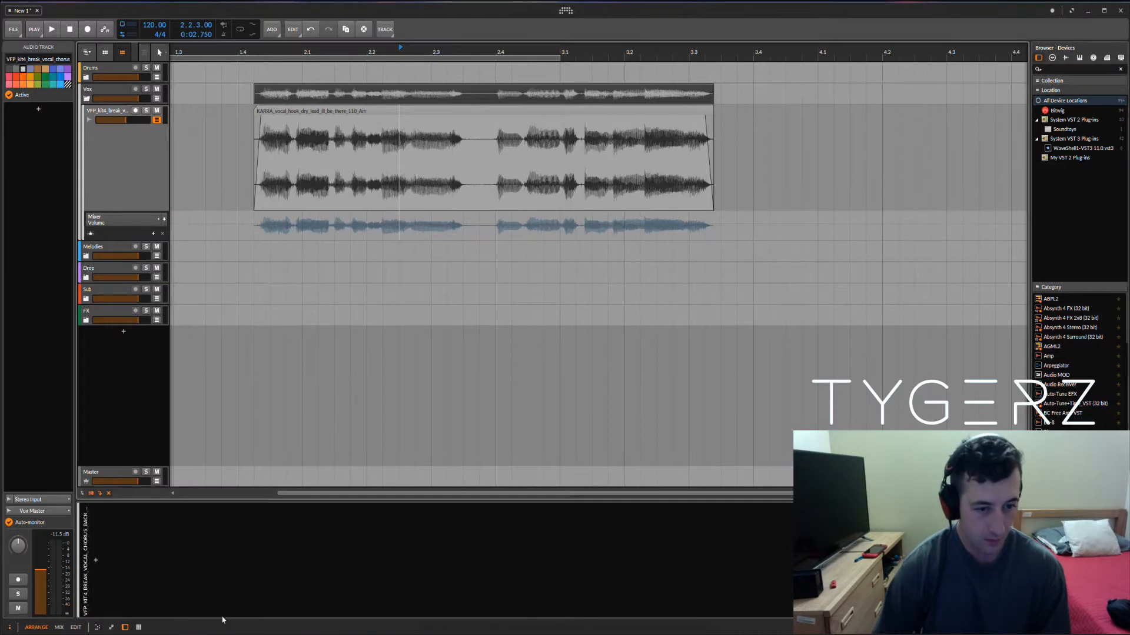
Insert an FX Layer container in the vocal track's empty device chain
double_click(222, 596)
type("fx")
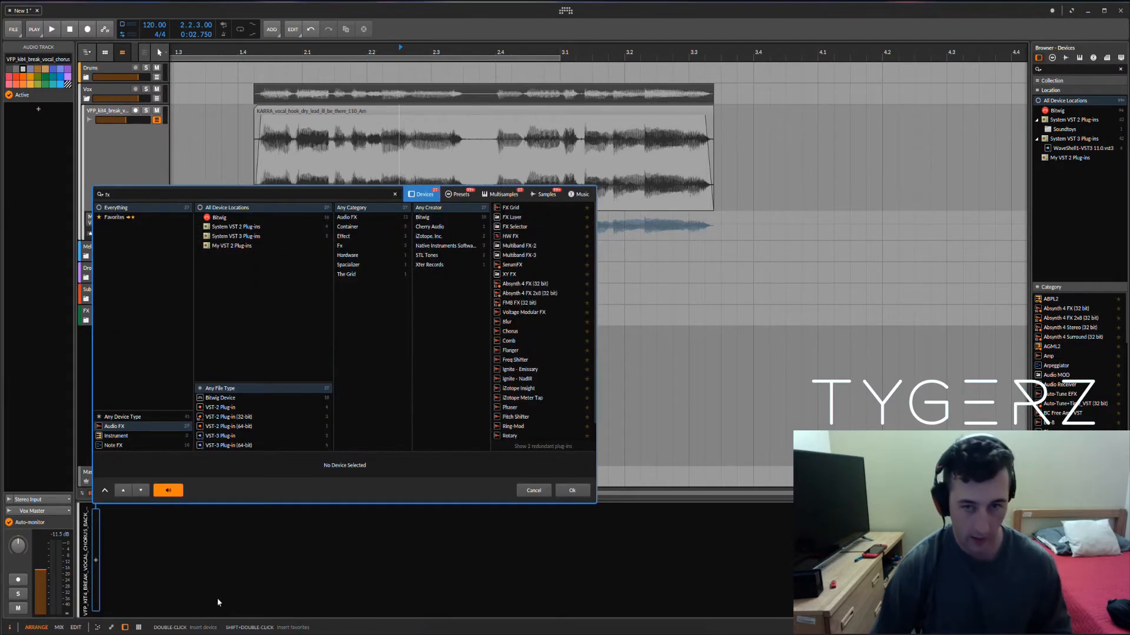
left_click(519, 215)
left_click(578, 488)
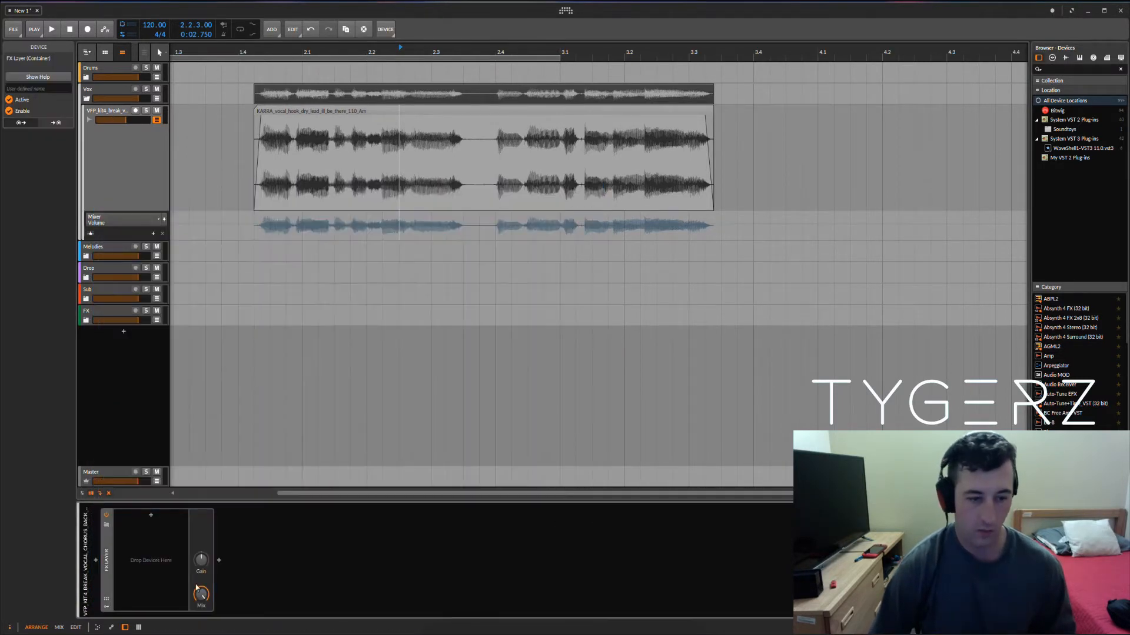
Add a first layer holding the Tool device to the FX Layer
left_click(126, 575)
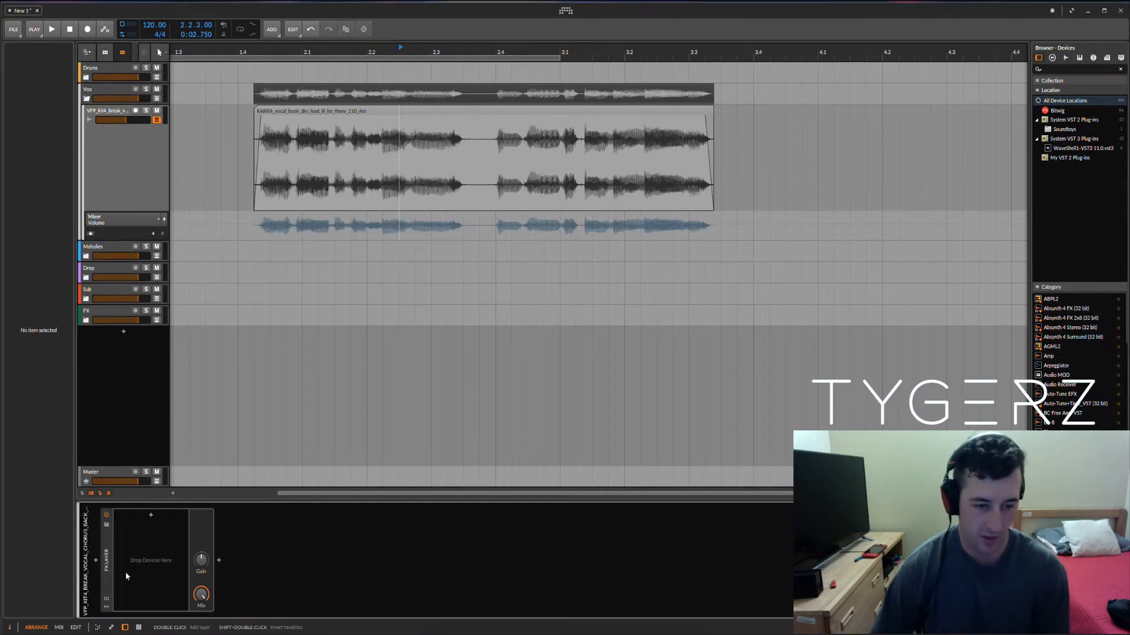
left_click(115, 565)
left_click(150, 545)
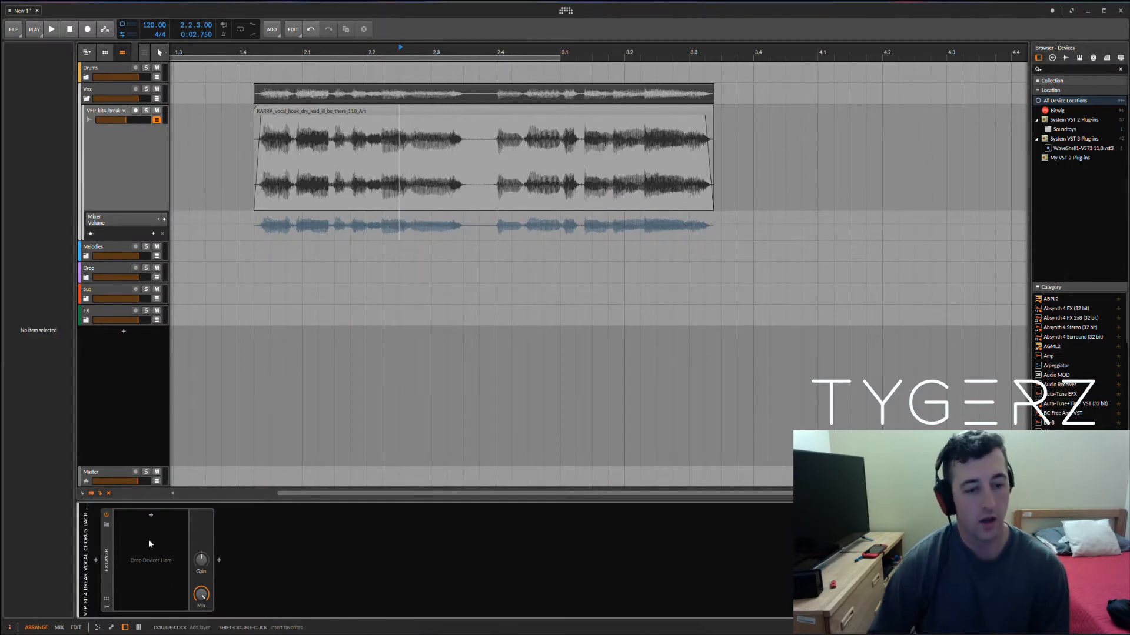
double_click(145, 541)
type("to")
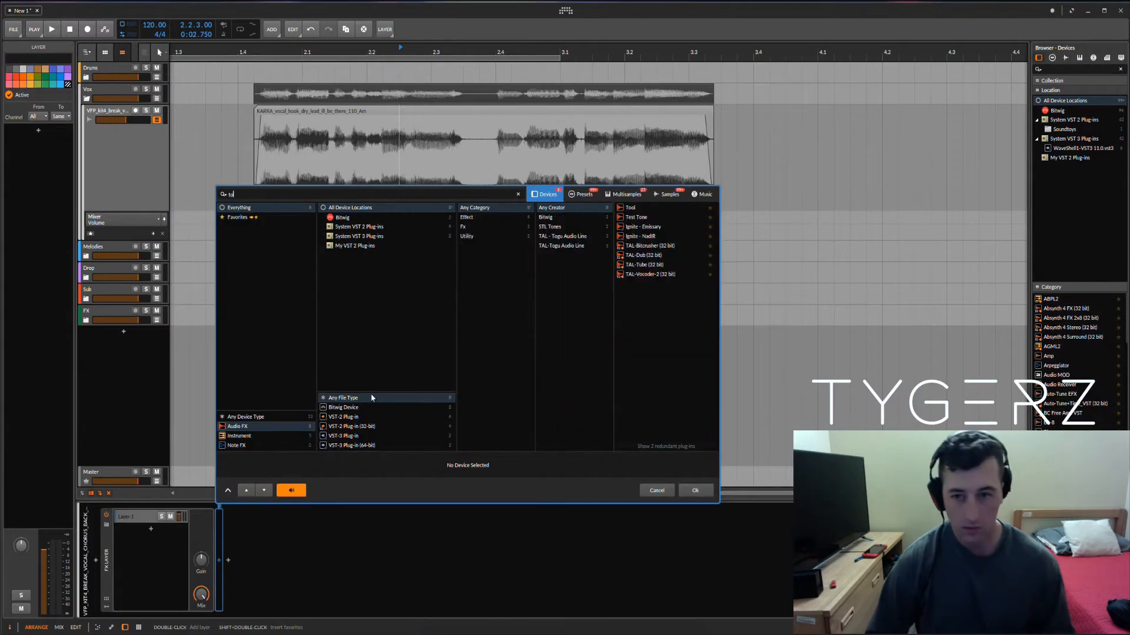
left_click(630, 208)
left_click(697, 491)
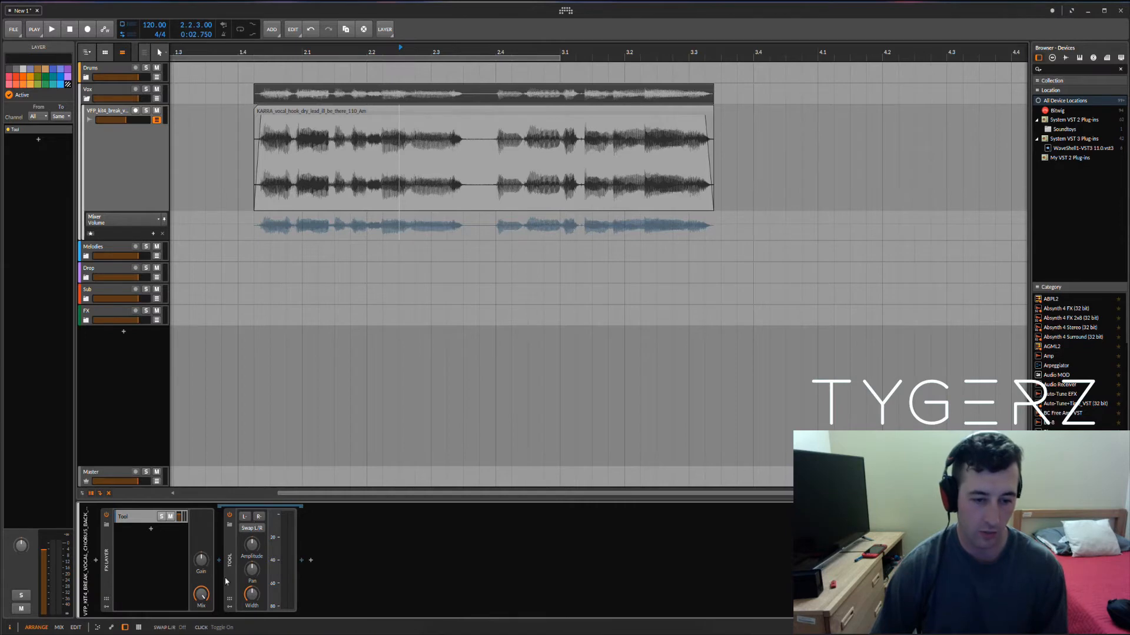
Add a second layer holding an Audio Receiver device to the FX Layer
double_click(152, 564)
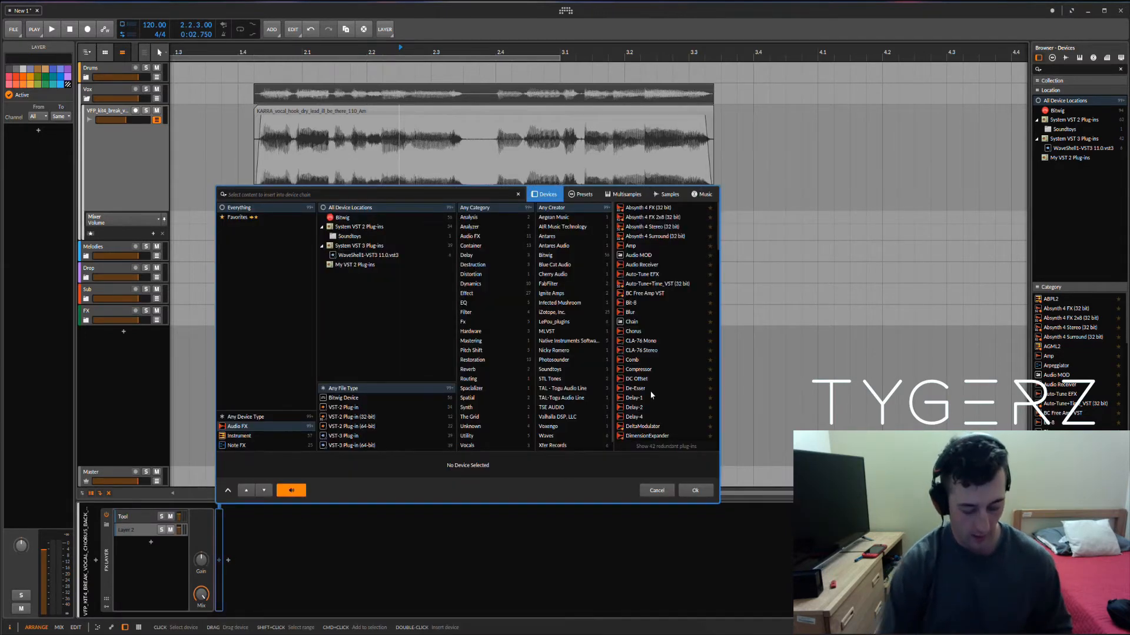
type("au")
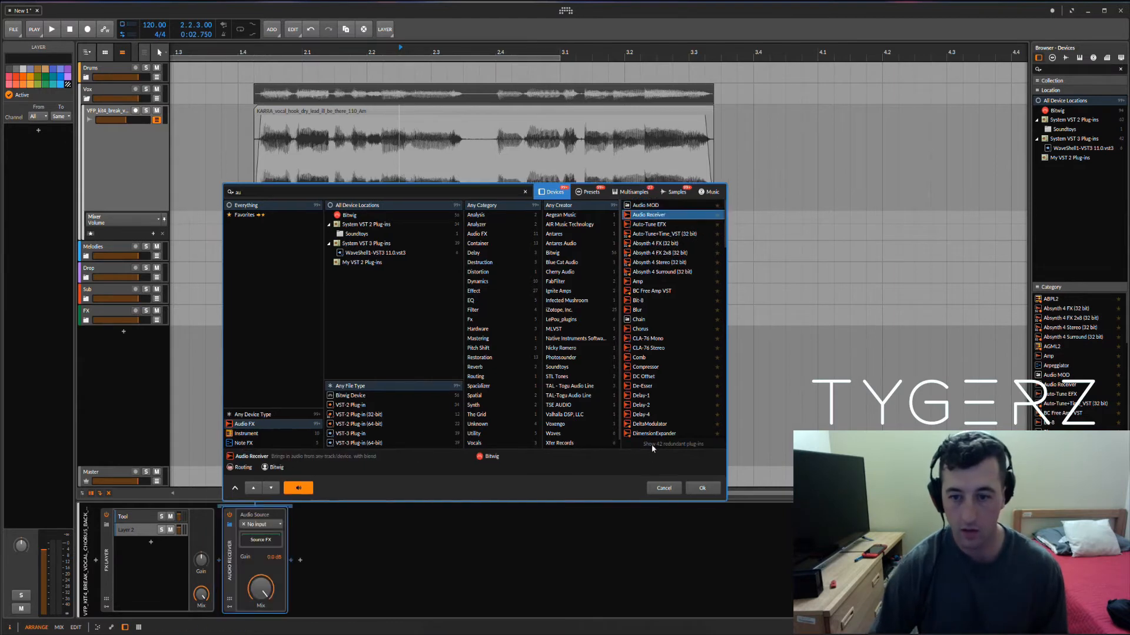
left_click(700, 487)
Set the Audio Receiver's source to Tool (PRE) from the FX Layer chains of the vocal track in the Vox group
left_click(260, 524)
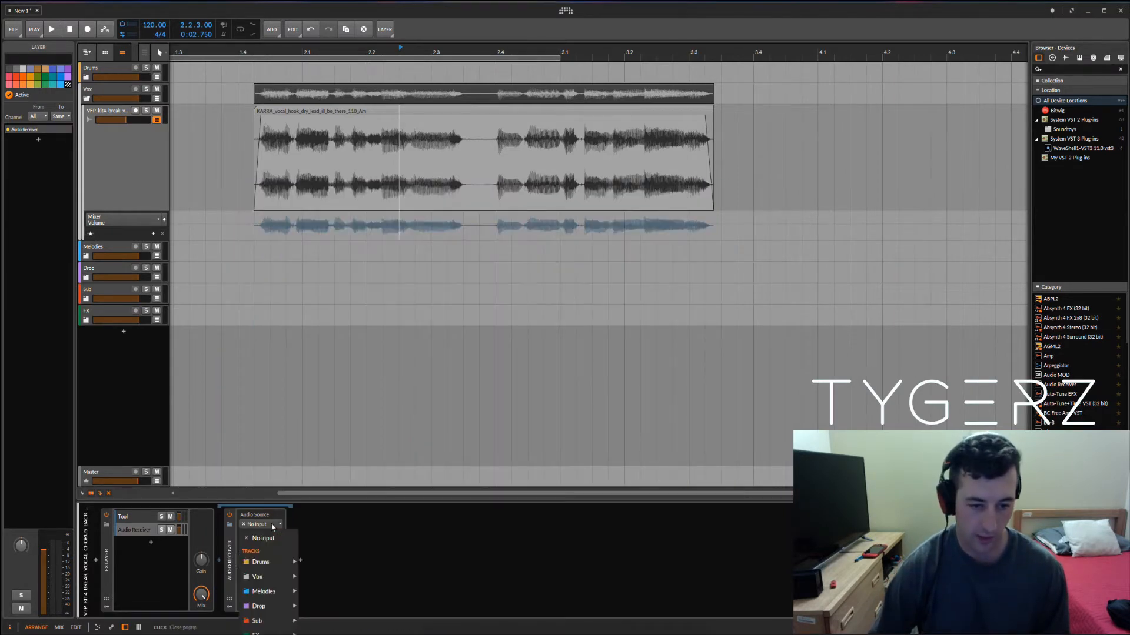
mouse_move(274, 581)
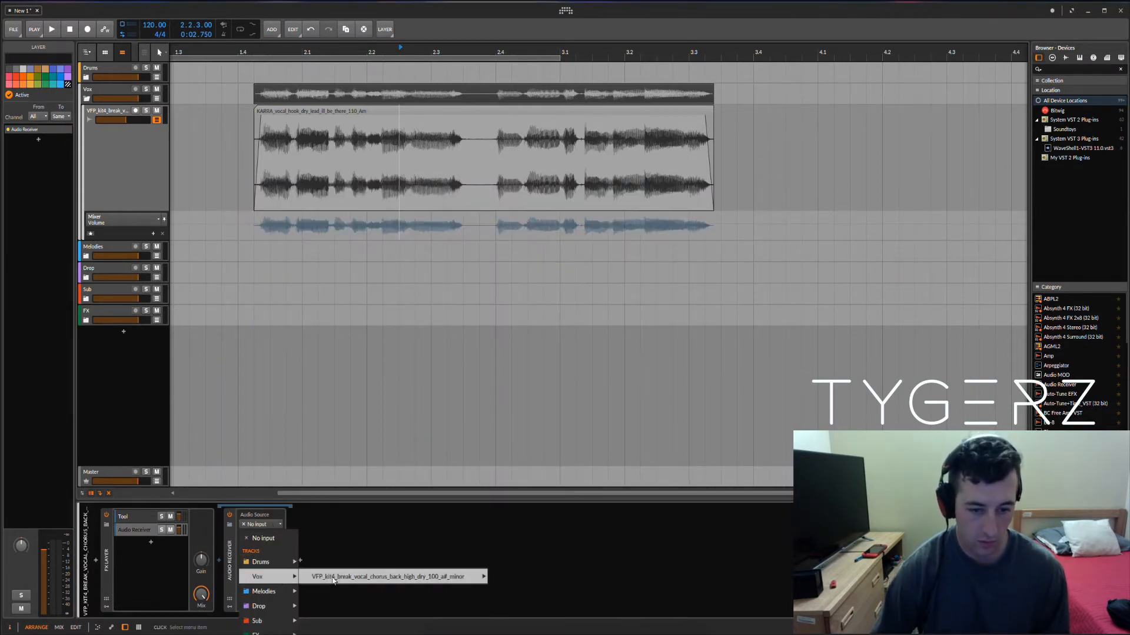
mouse_move(458, 577)
mouse_move(559, 586)
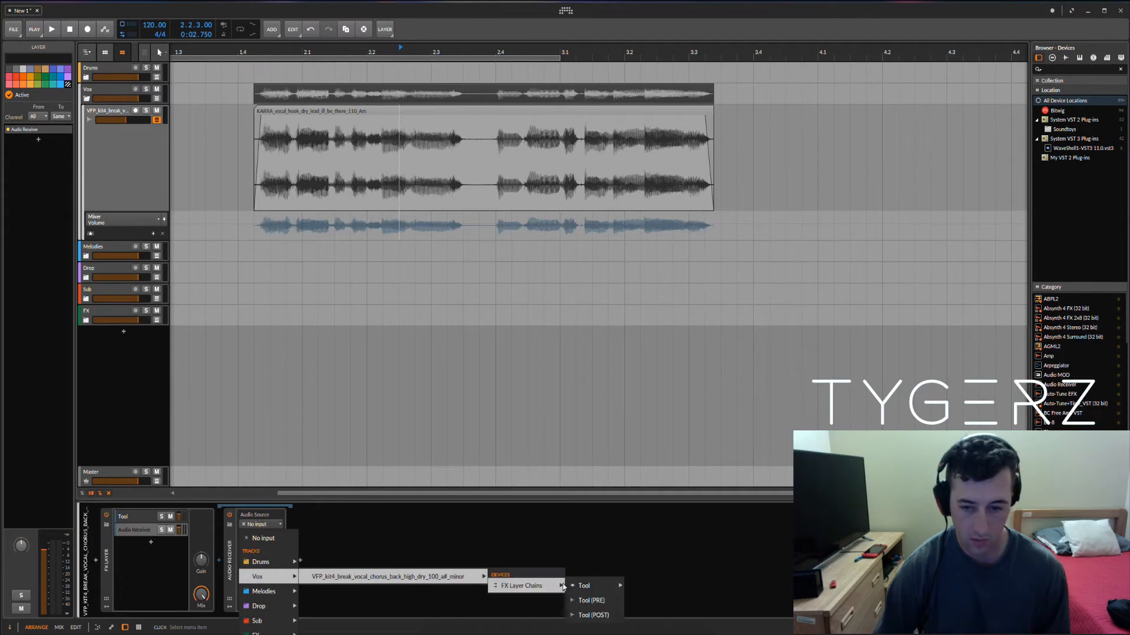
left_click(592, 600)
Insert the ValhallaRoom reverb after the Audio Receiver and set its mix to about 49.3%
left_click(291, 562)
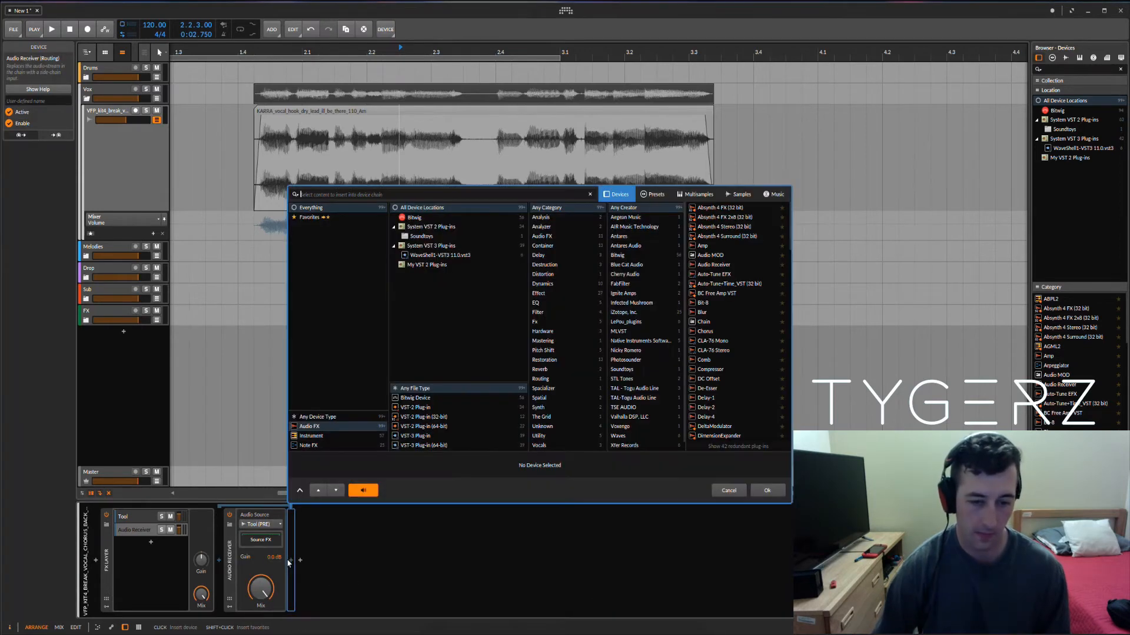
type("val")
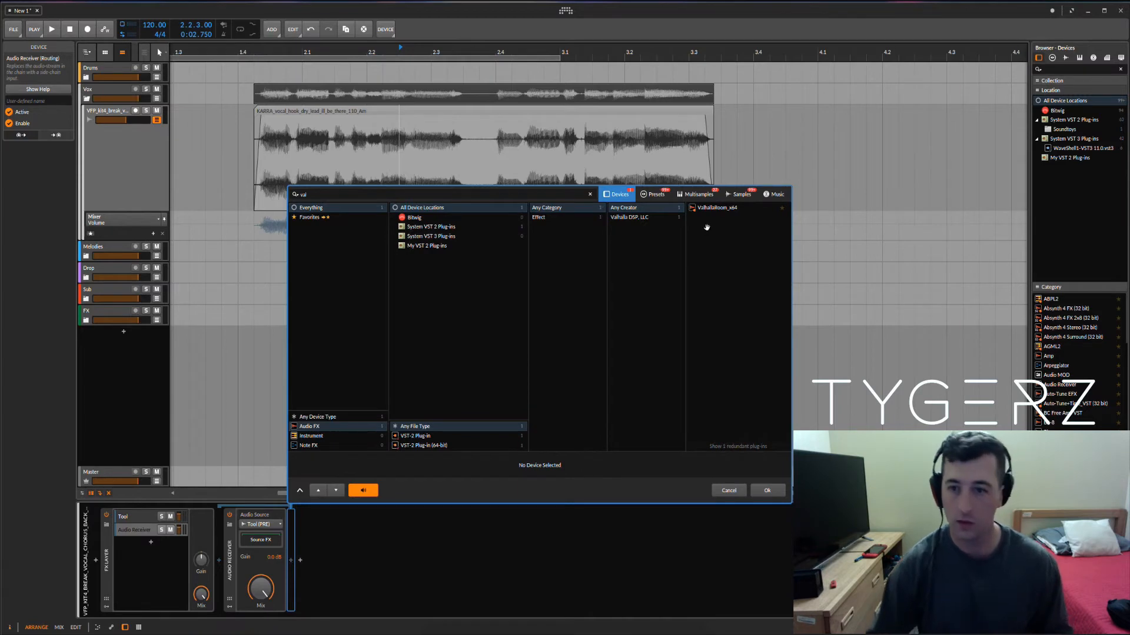
left_click(715, 205)
left_click(774, 488)
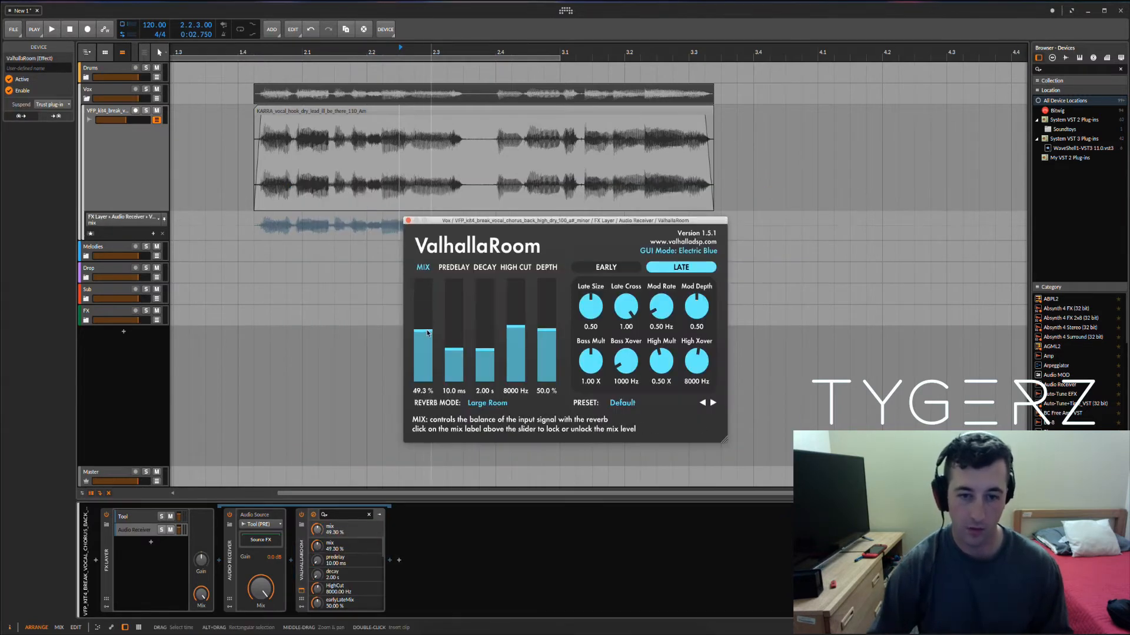
left_click(408, 220)
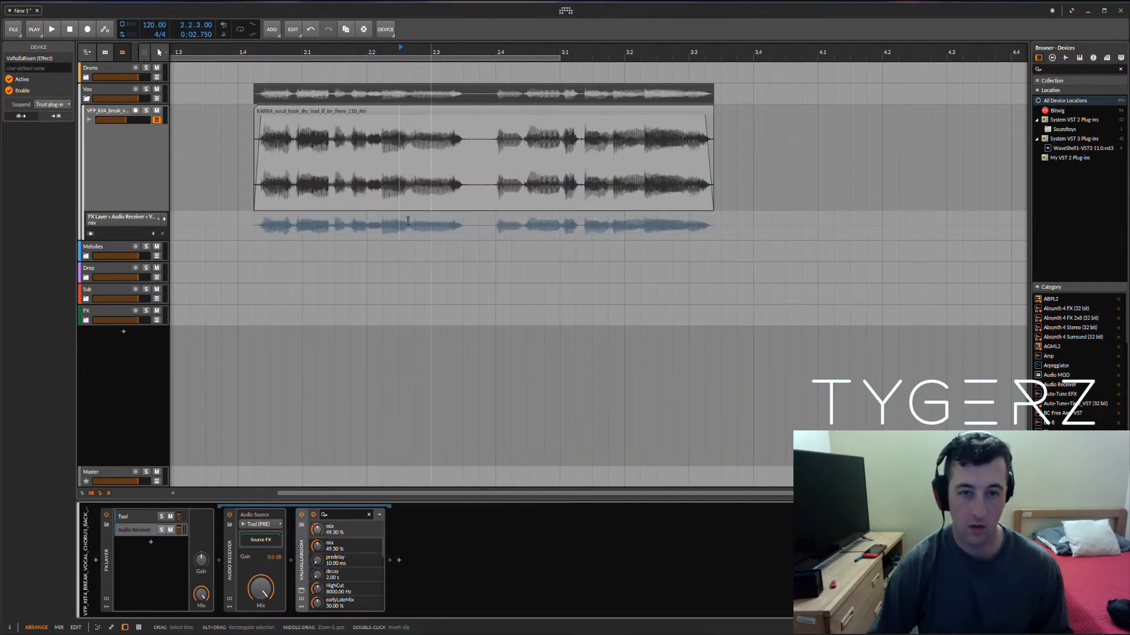
Insert a Dynamics device after ValhallaRoom in the Audio Receiver layer
left_click(389, 560)
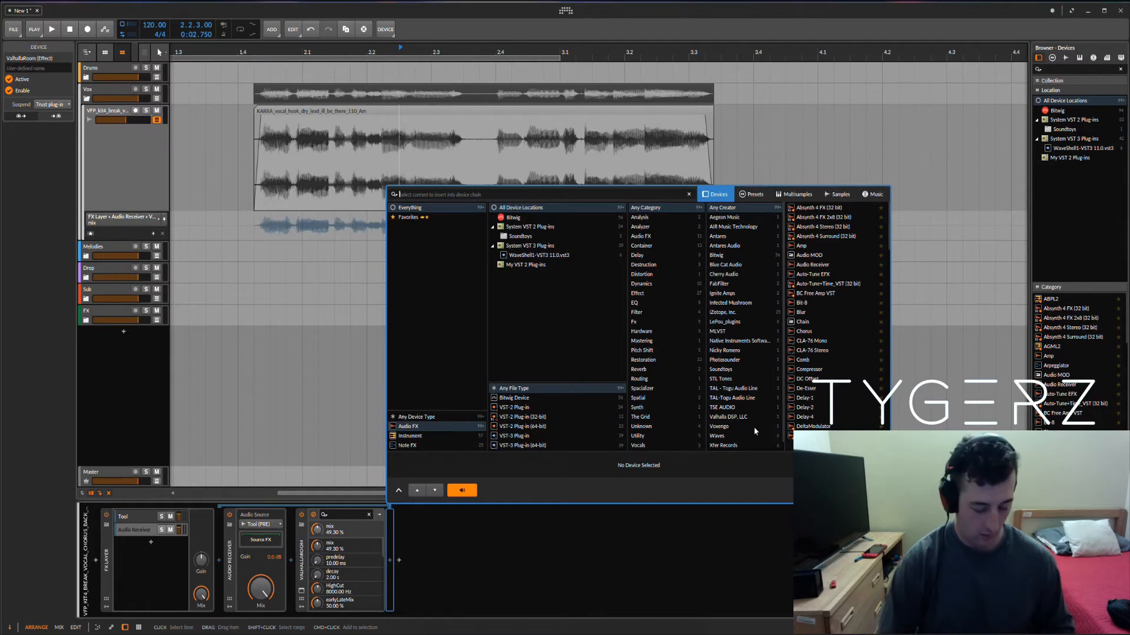
scroll(835, 353, "down", 1)
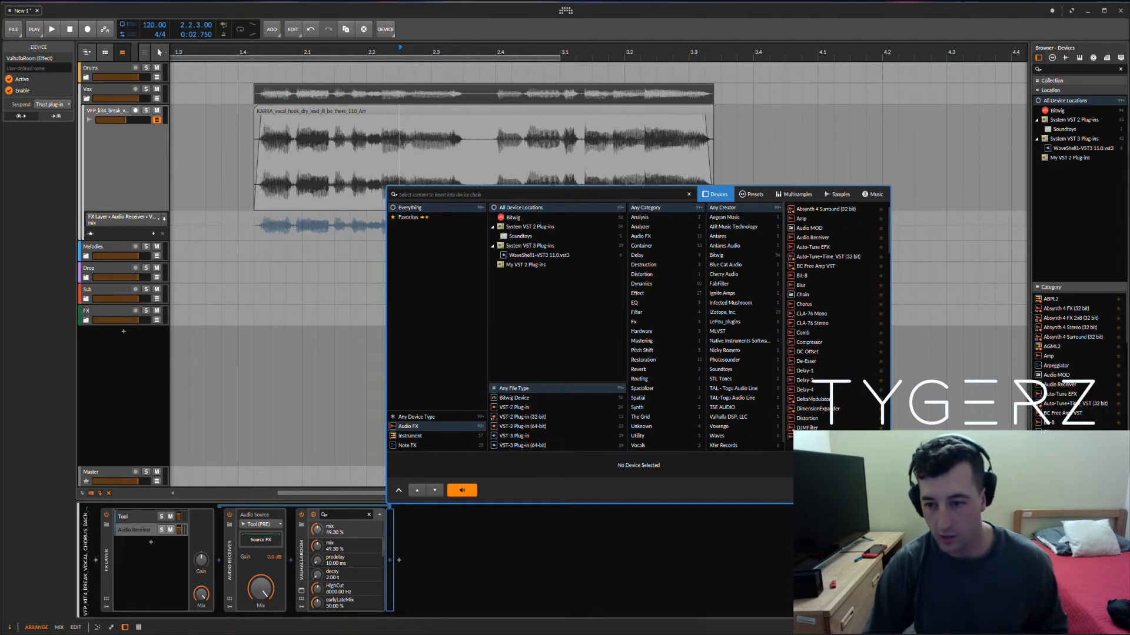
scroll(814, 402, "down", 3)
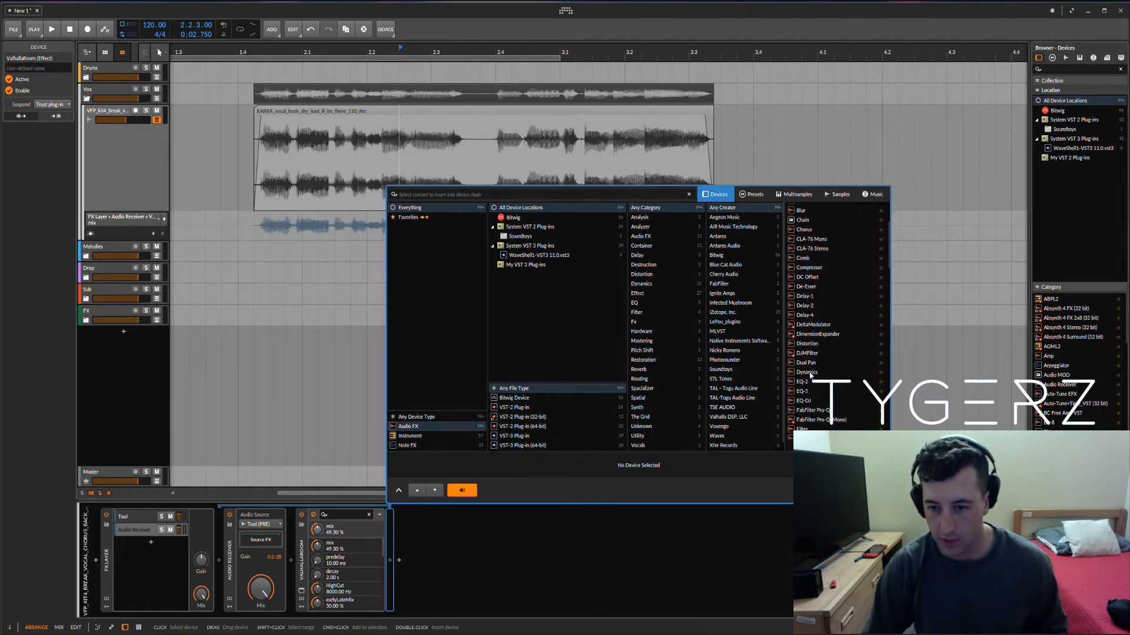
left_click(807, 372)
left_click(877, 487)
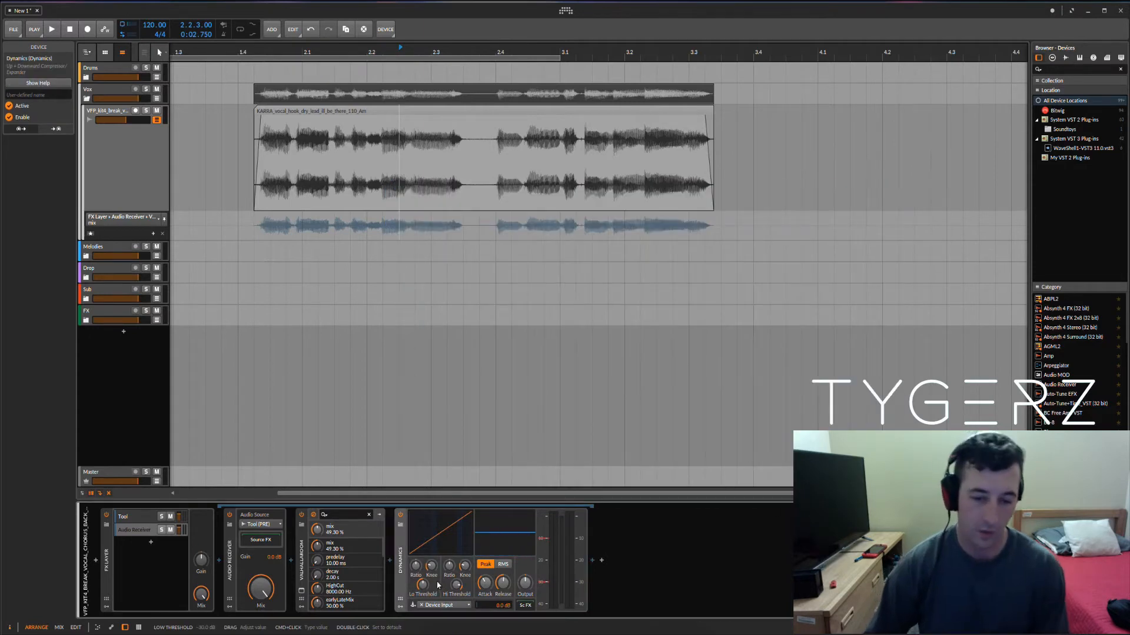
Set the Dynamics device's sidechain source to Tool (PRE) from the vocal track's FX Layer chains in the Vox group
left_click(439, 606)
mouse_move(444, 517)
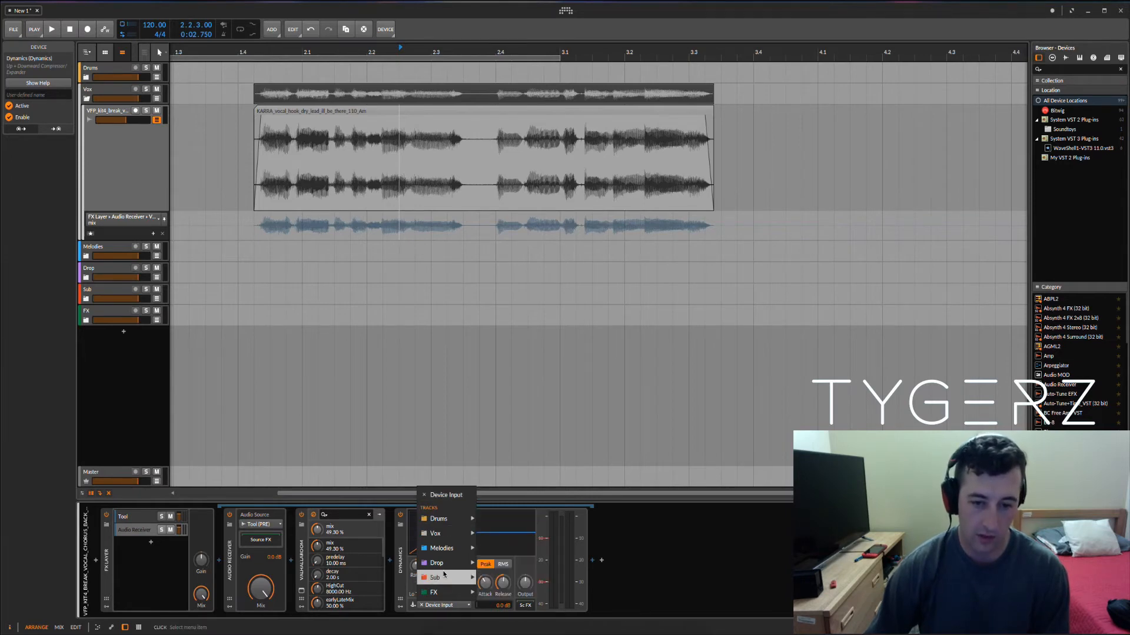
mouse_move(589, 533)
mouse_move(719, 544)
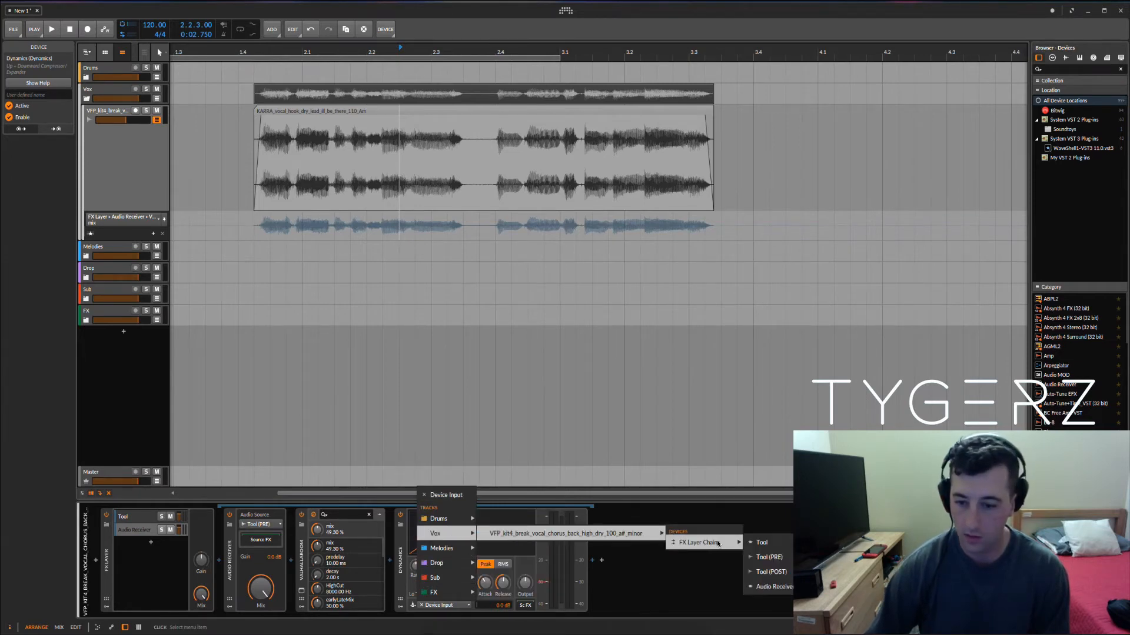
left_click(768, 557)
Raise the Dynamics device's high ratio and lower its high threshold to about -51.3 dB
left_click(451, 568)
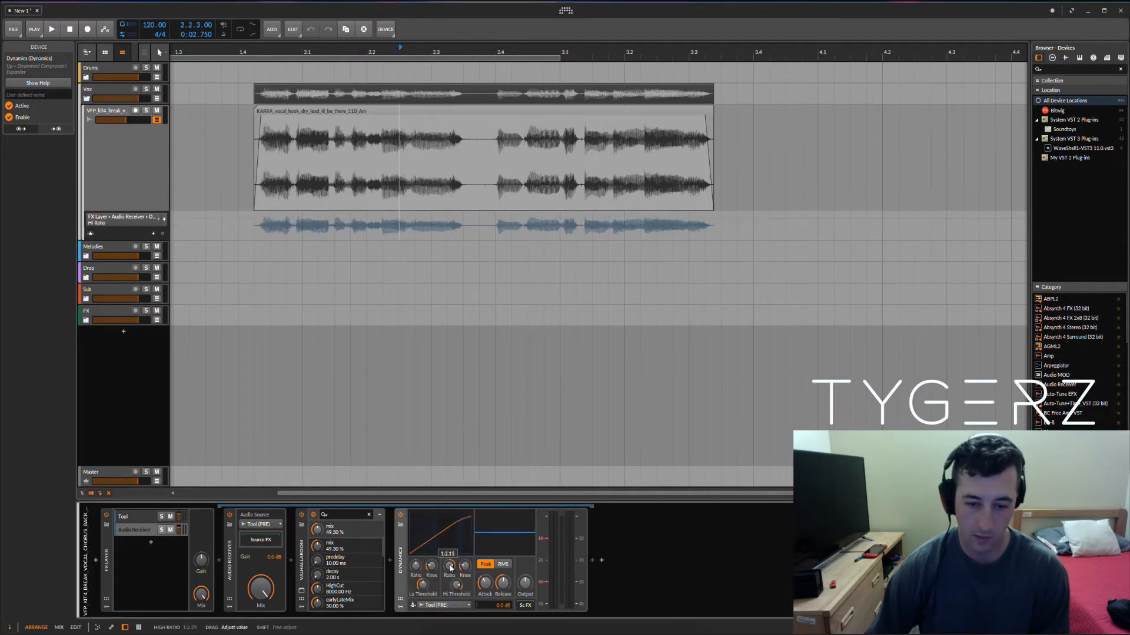
left_click(459, 586)
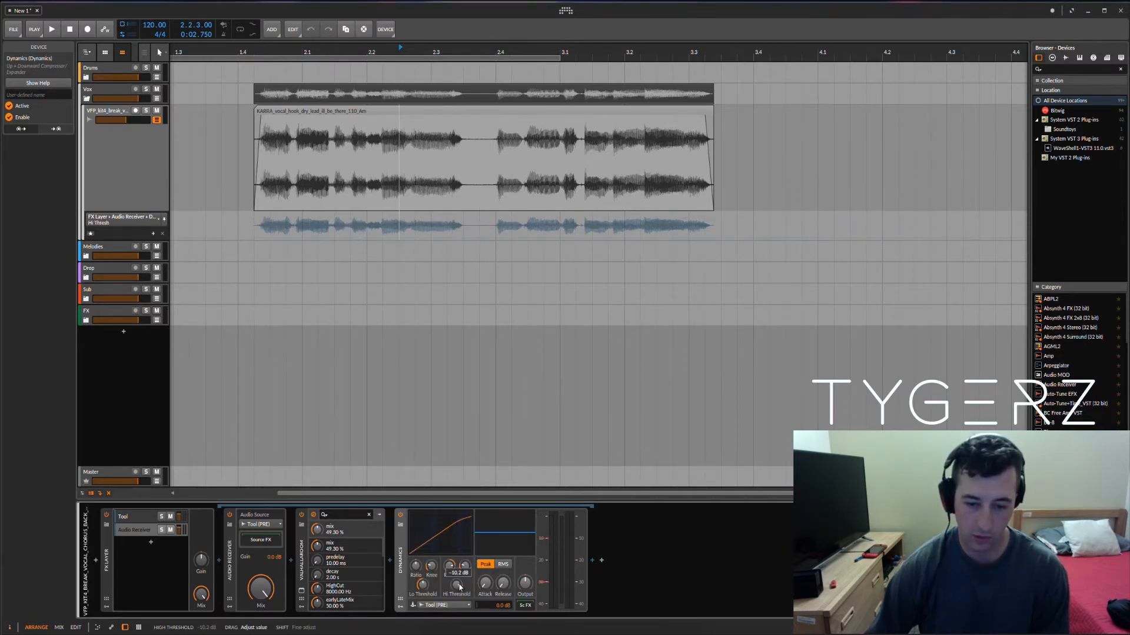
left_click_drag(460, 586, 460, 589)
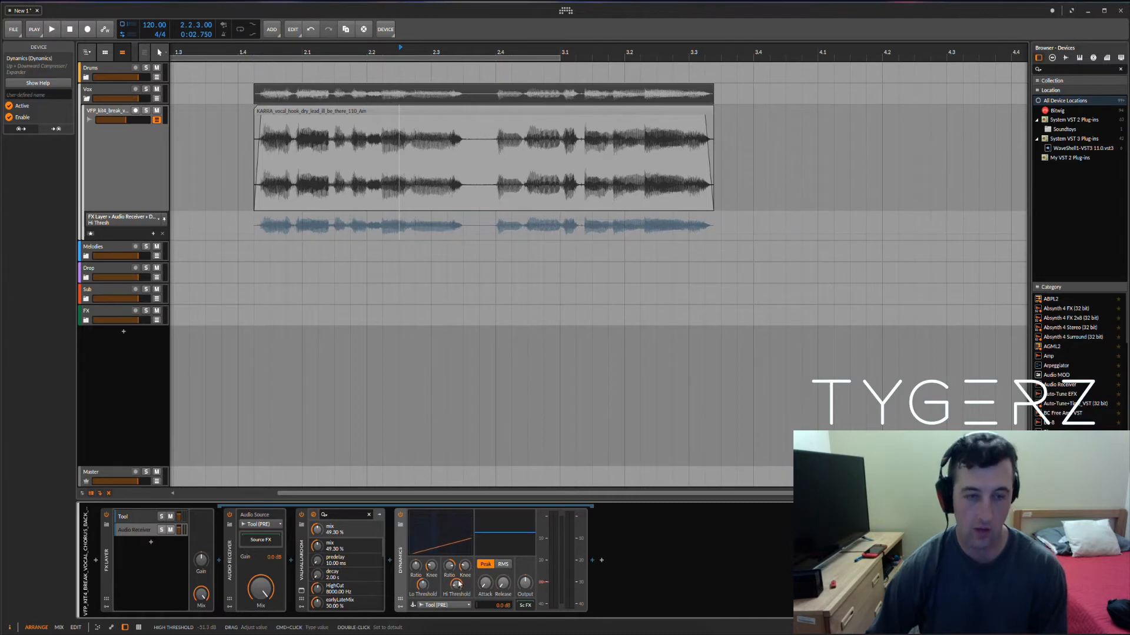
Play the vocal clip from its start to audition the sidechained reverb
left_click(267, 112)
key("space")
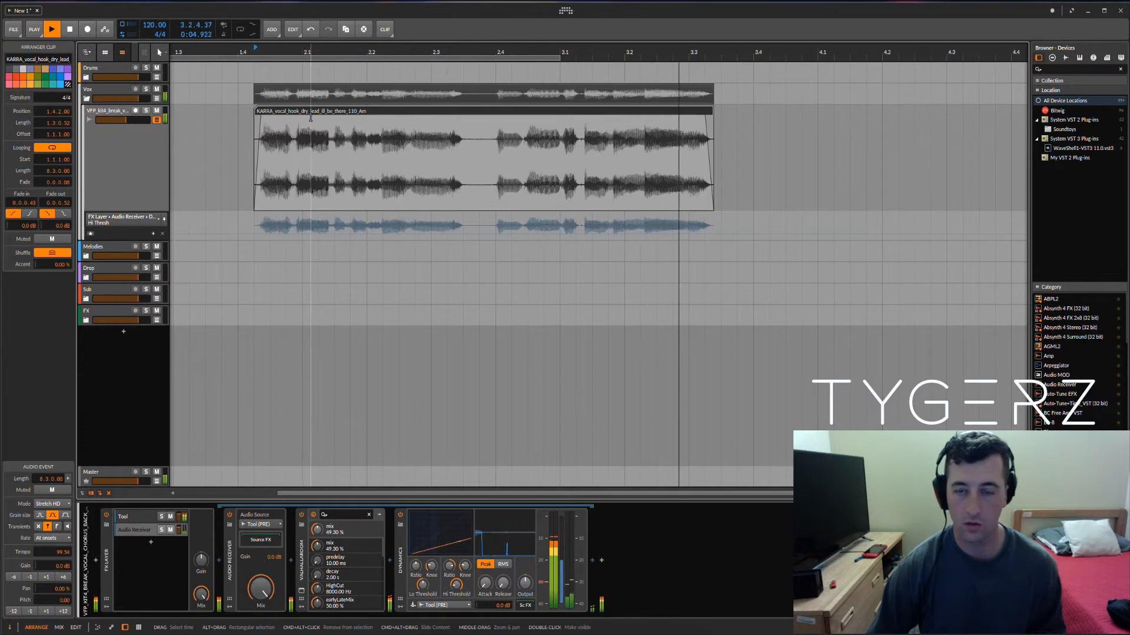
key("space")
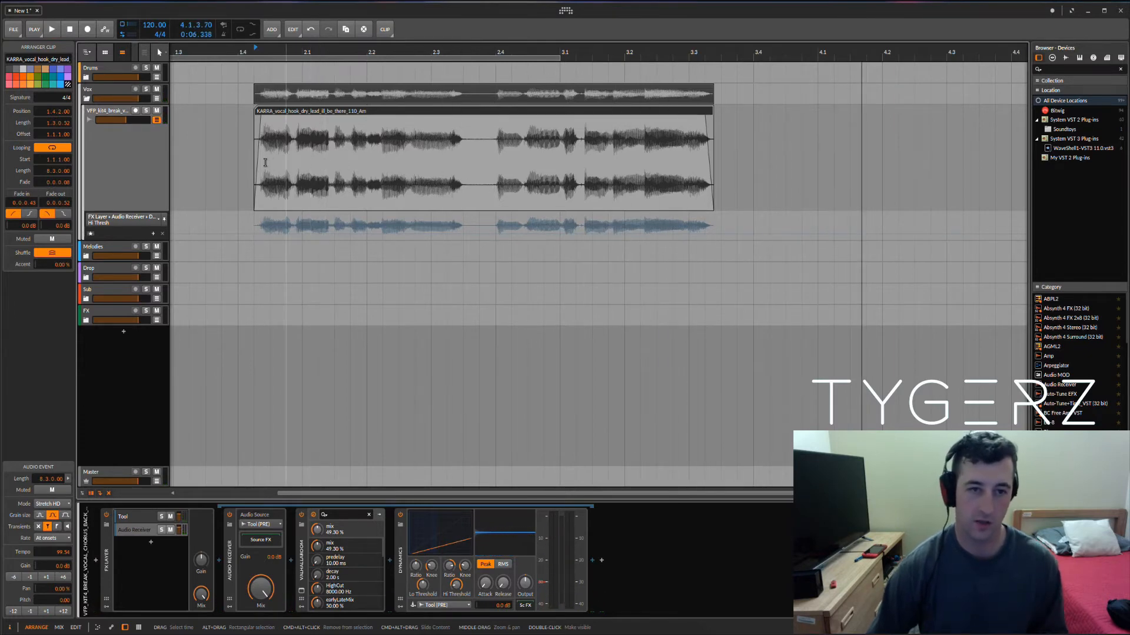
Set the Dynamics device's high threshold to about -37.6 dB and play the vocal from near the clip's start
left_click_drag(262, 163, 457, 165)
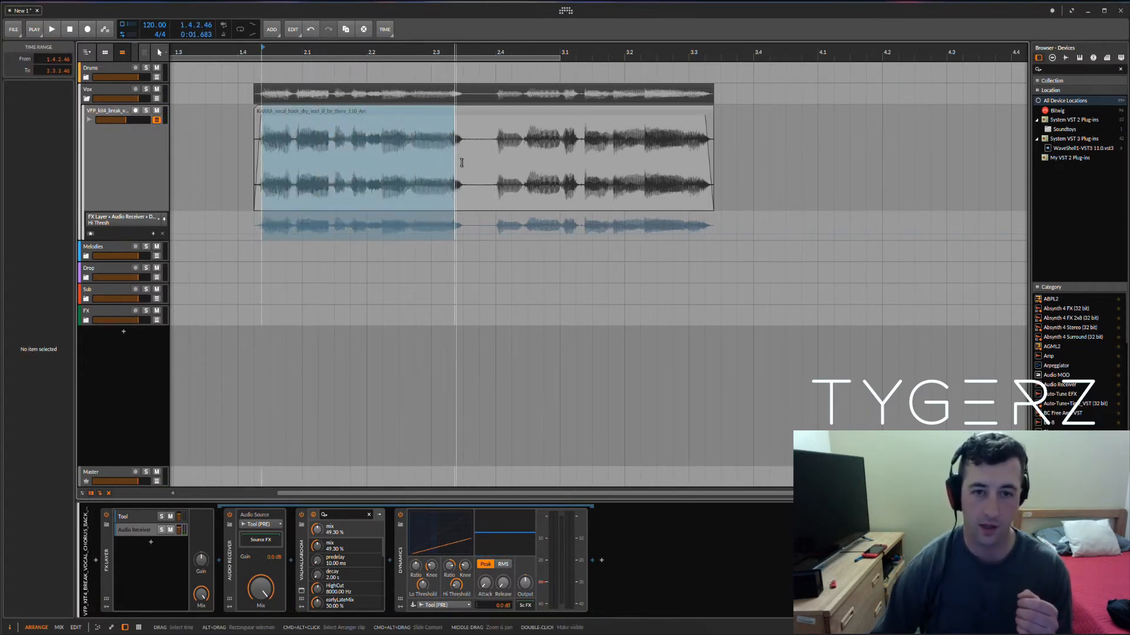
left_click(301, 152)
left_click_drag(277, 151, 443, 152)
left_click(350, 151)
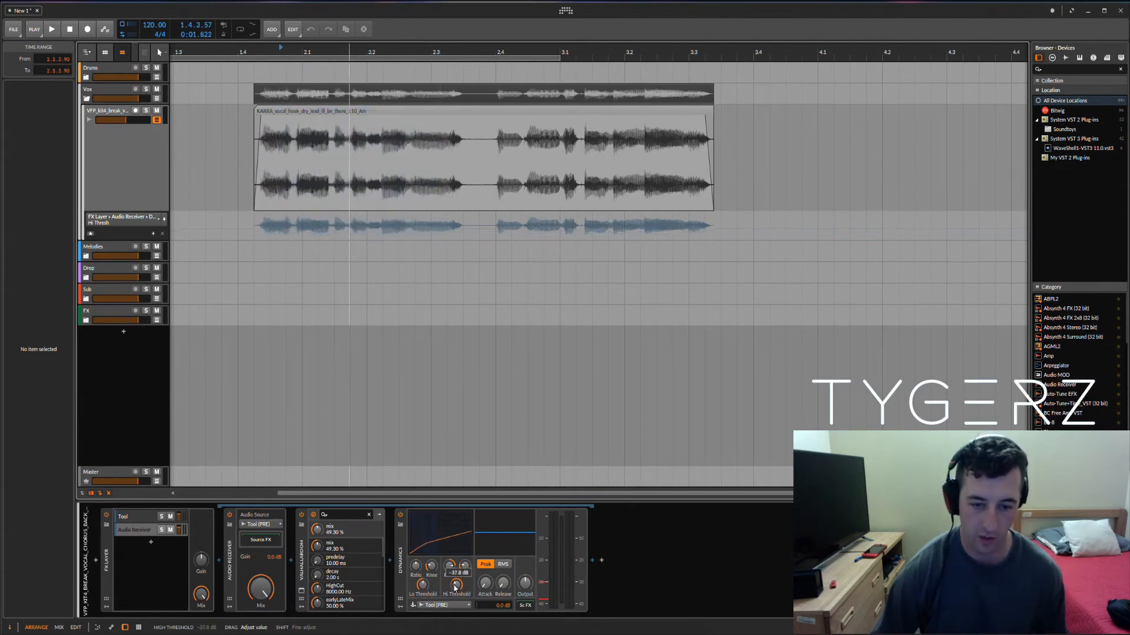
key("space")
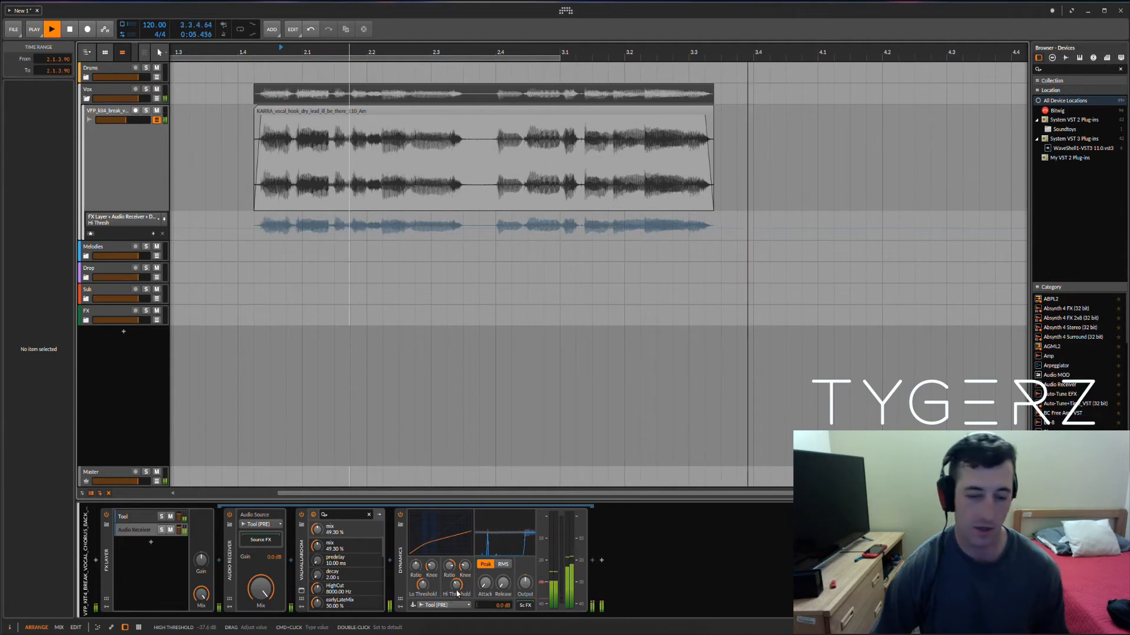
key("space")
Mark the first vocal phrase, the gap following it and the area past the clip, and play from the phrase's end
left_click_drag(270, 176, 447, 177)
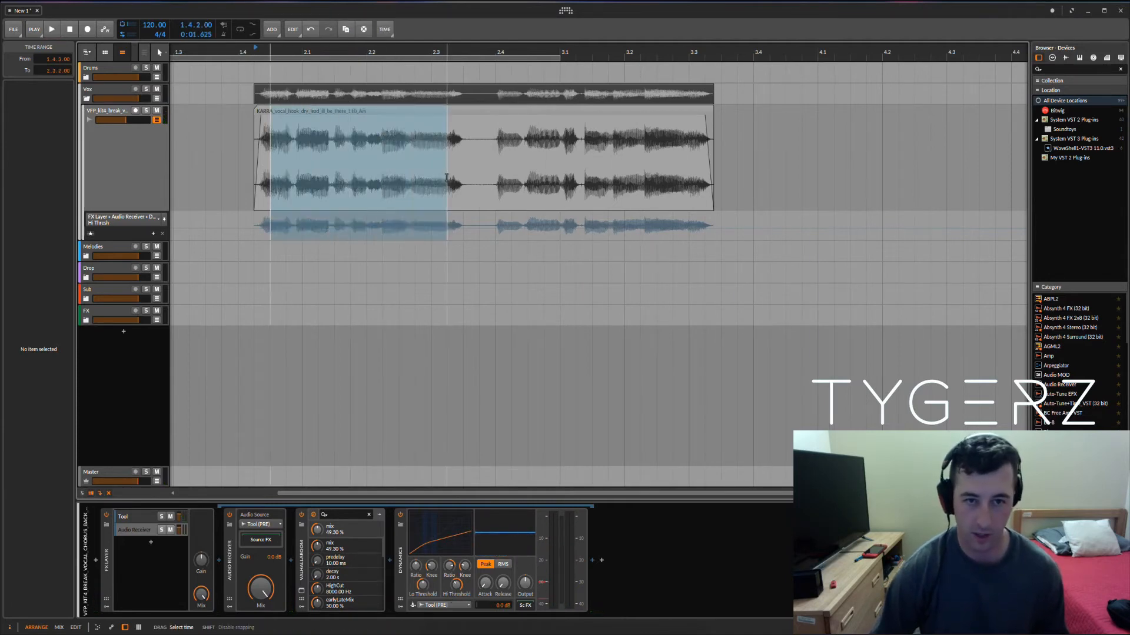
left_click_drag(270, 170, 495, 169)
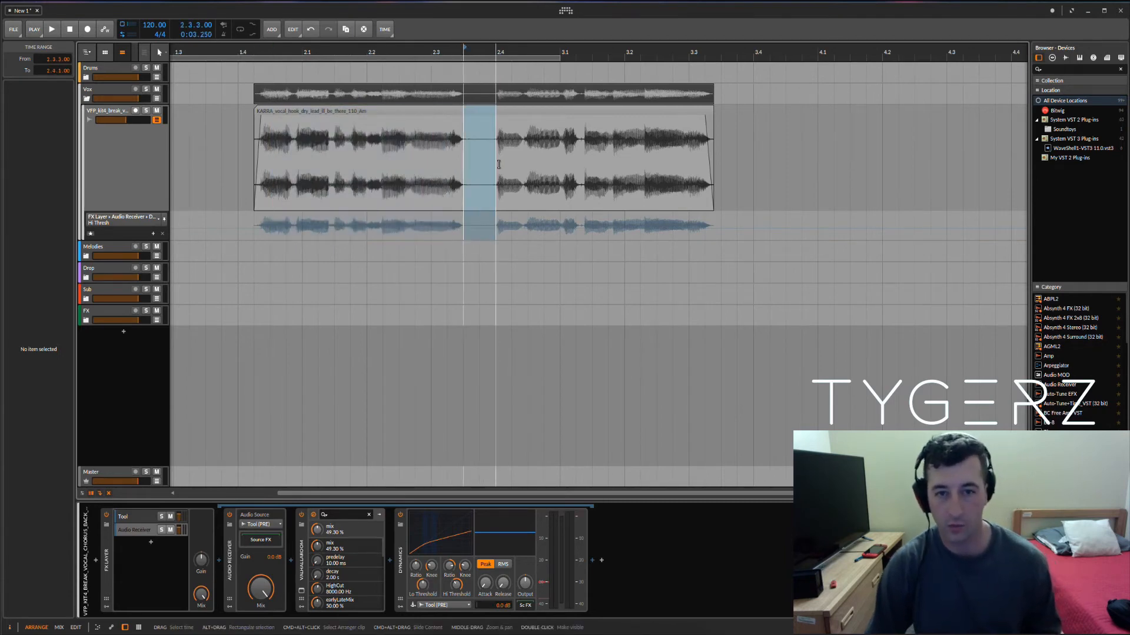
left_click_drag(737, 168, 882, 159)
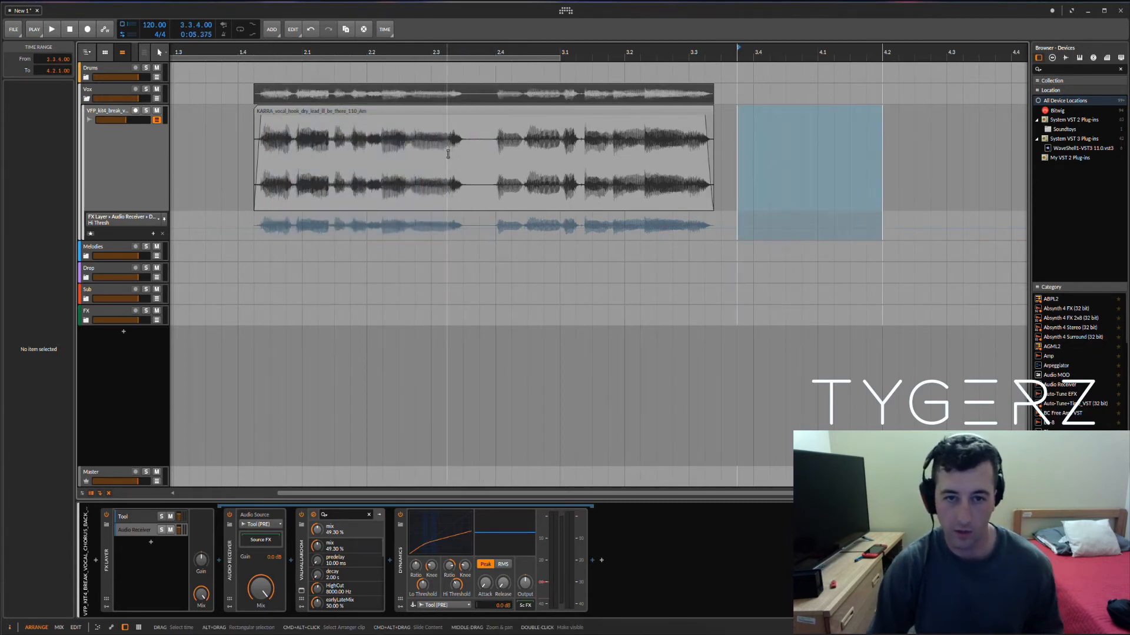
left_click(453, 165)
key("space")
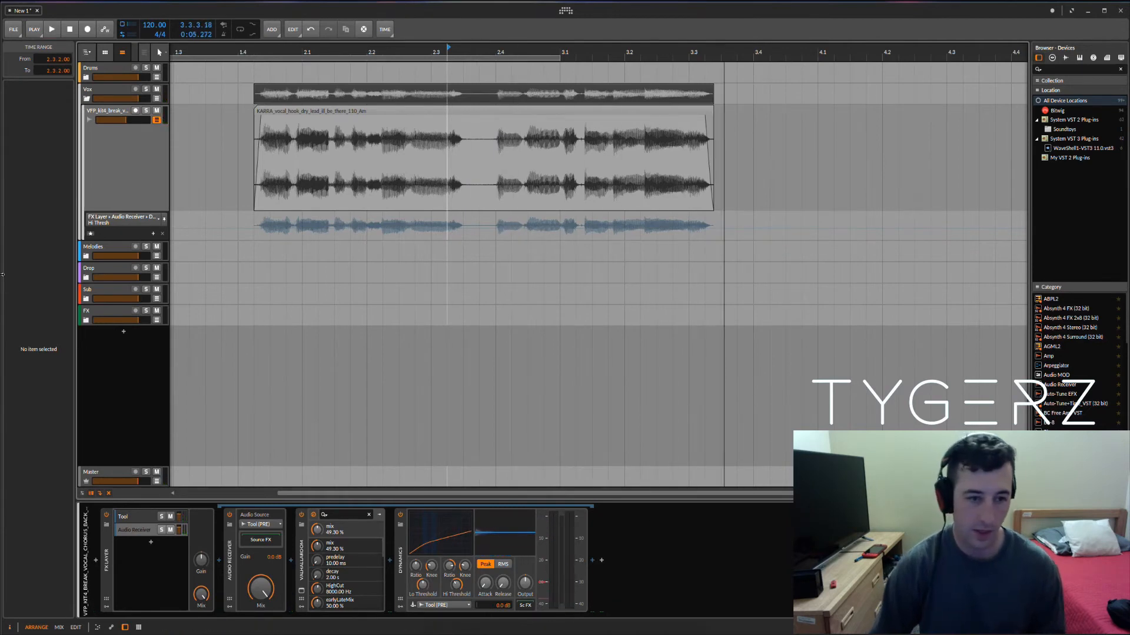
Delete the FX Layer from the vocal track and add an effect track to the project
left_click(107, 560)
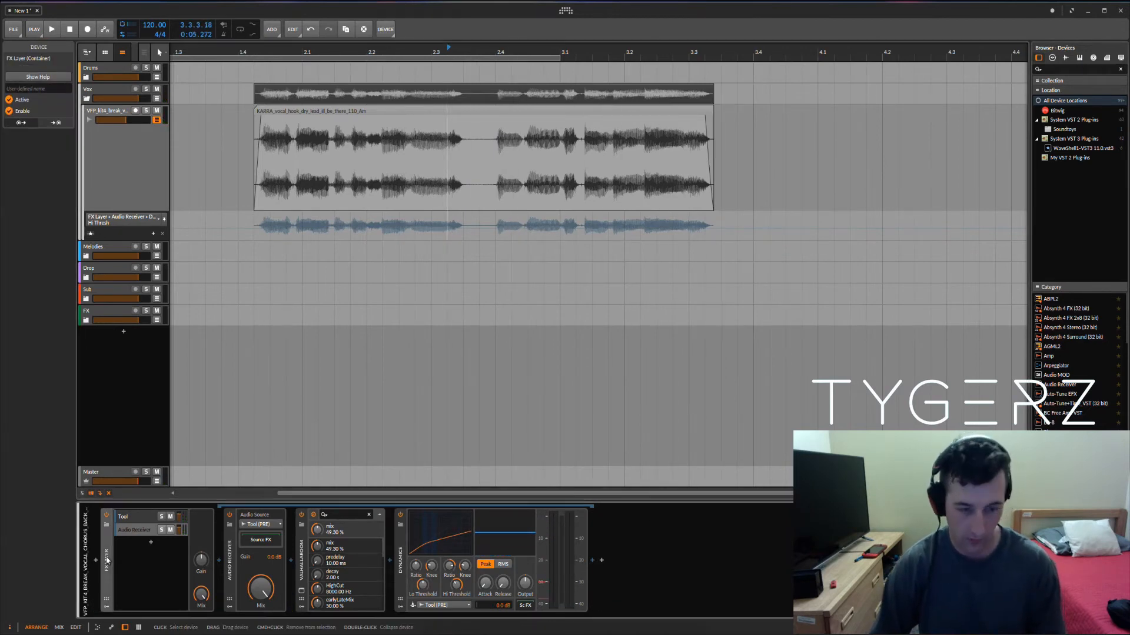
key("Delete")
right_click(107, 442)
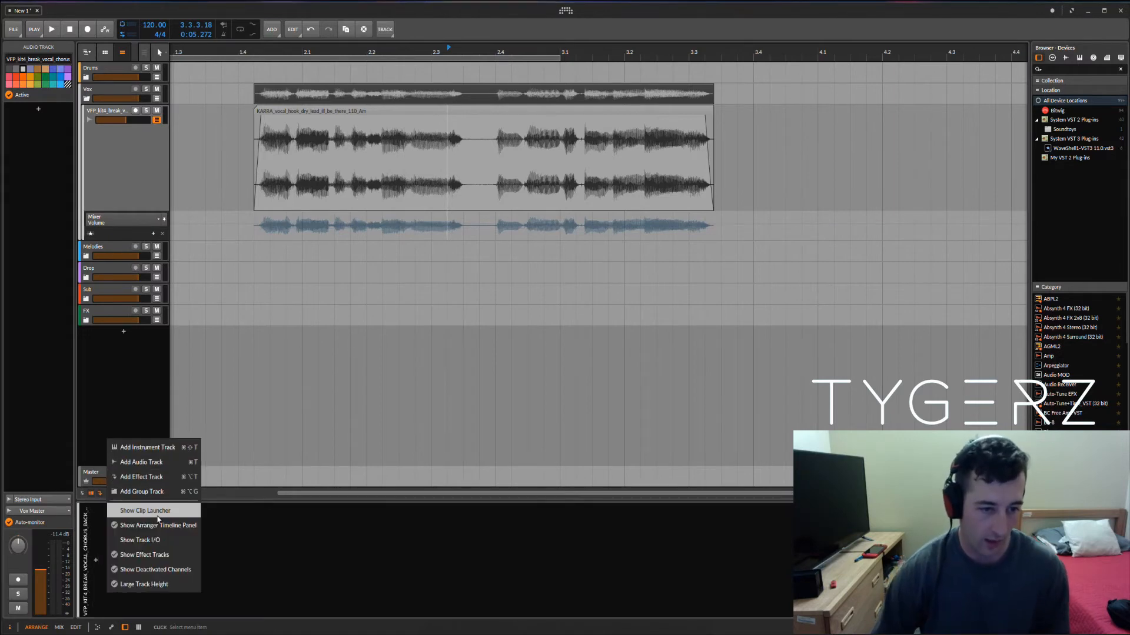
left_click(145, 480)
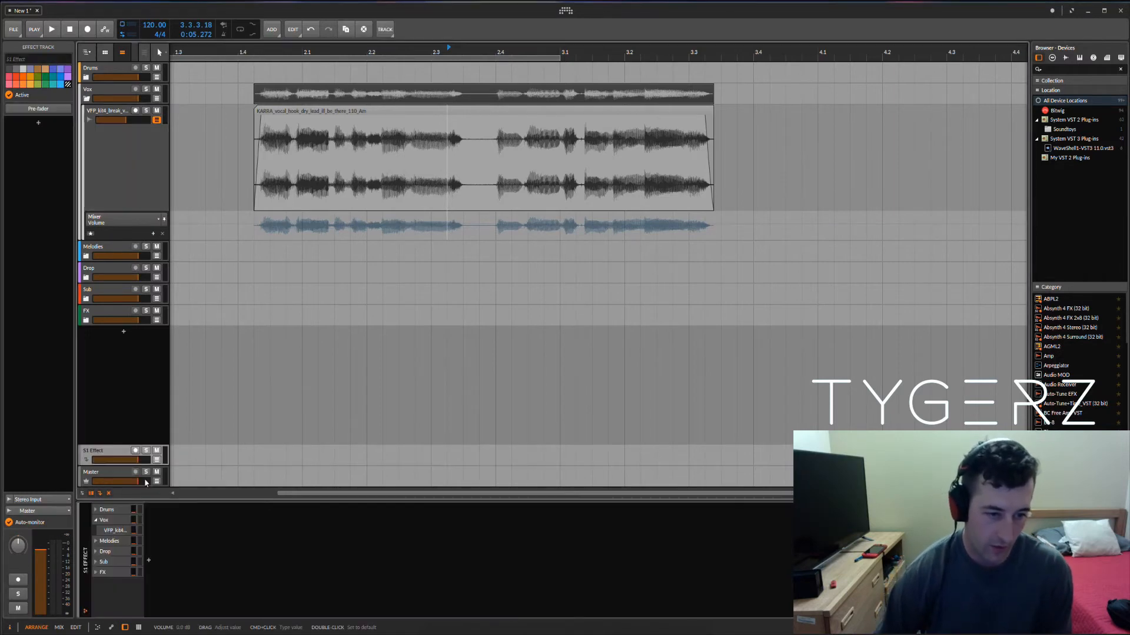
Insert the ValhallaRoom reverb into the effect track's empty device chain
double_click(283, 601)
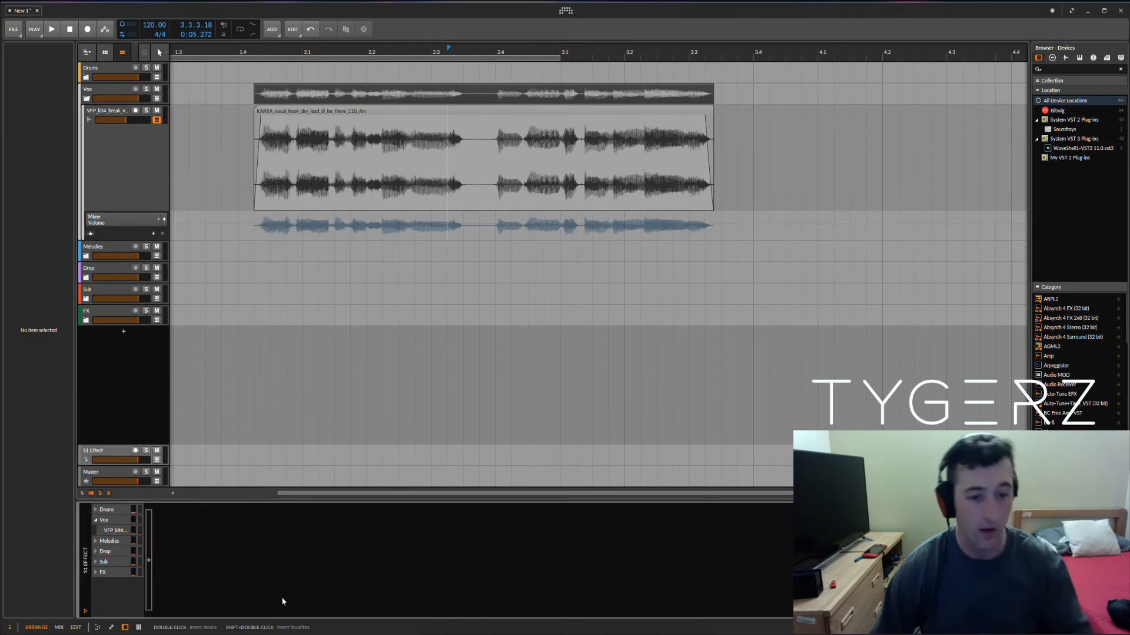
scroll(567, 401, "down", 5)
scroll(567, 402, "down", 5)
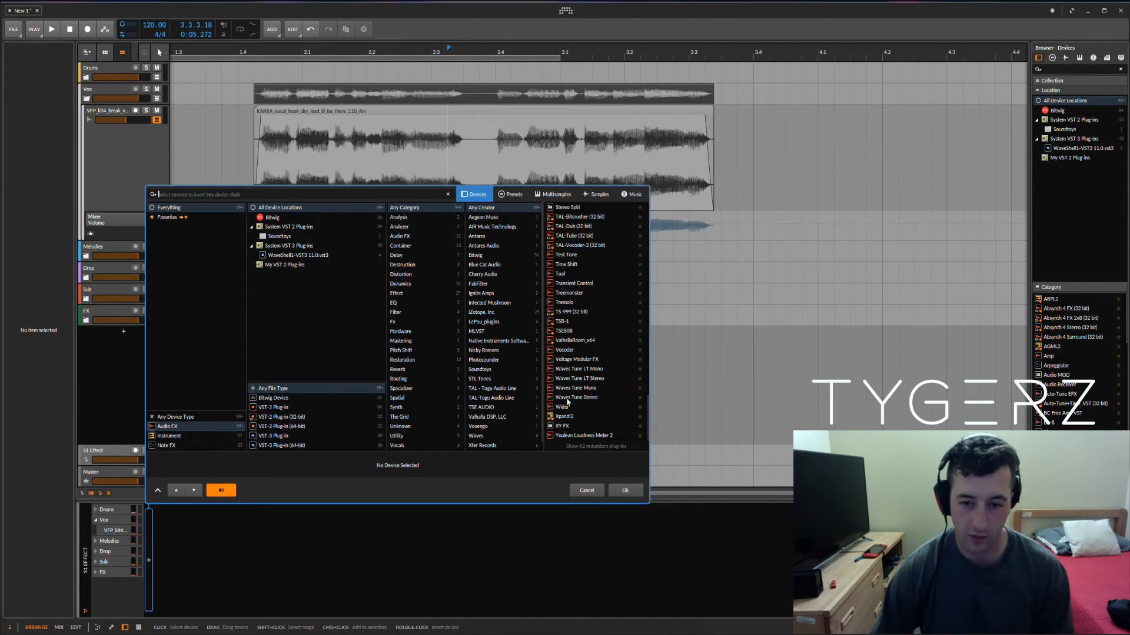
left_click(570, 343)
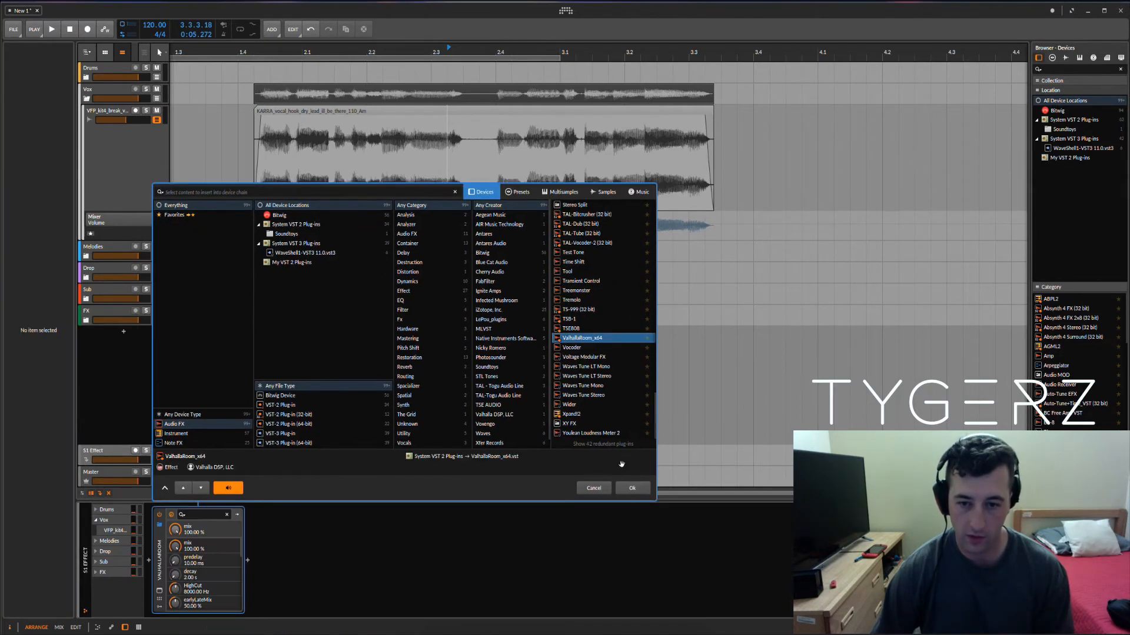
left_click(633, 487)
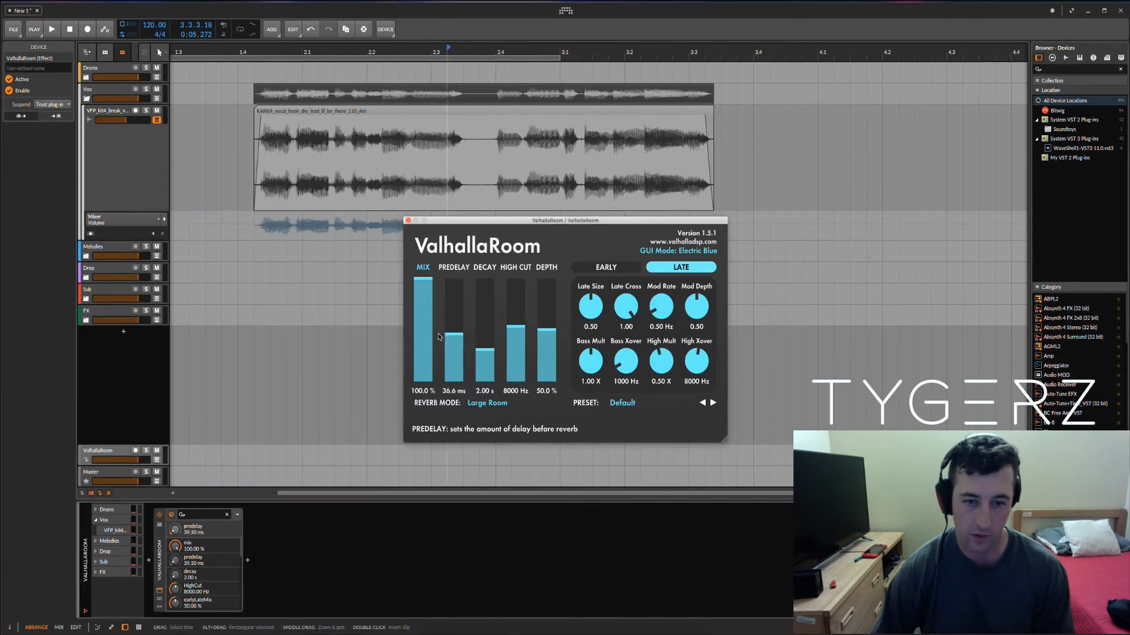
Set ValhallaRoom's mix to about 30.4% and its predelay to about 1.5 ms, and close the plug-in window
left_click(424, 352)
left_click_drag(424, 351, 425, 356)
left_click(454, 368)
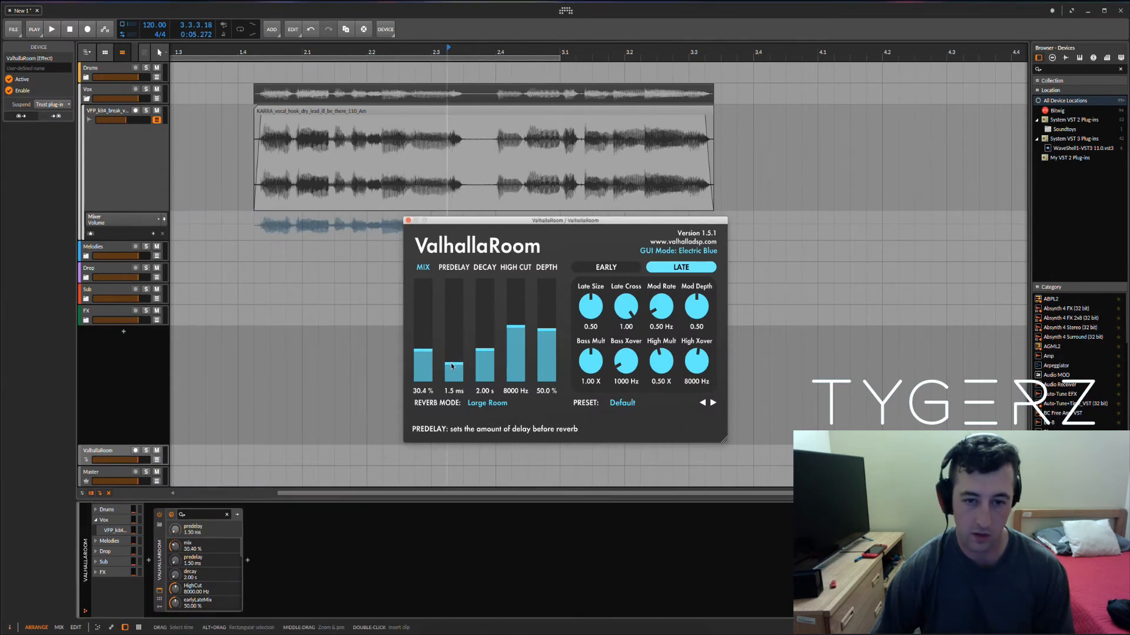
left_click(408, 219)
Insert a Dynamics device after ValhallaRoom on the effect track
double_click(330, 601)
type("dy")
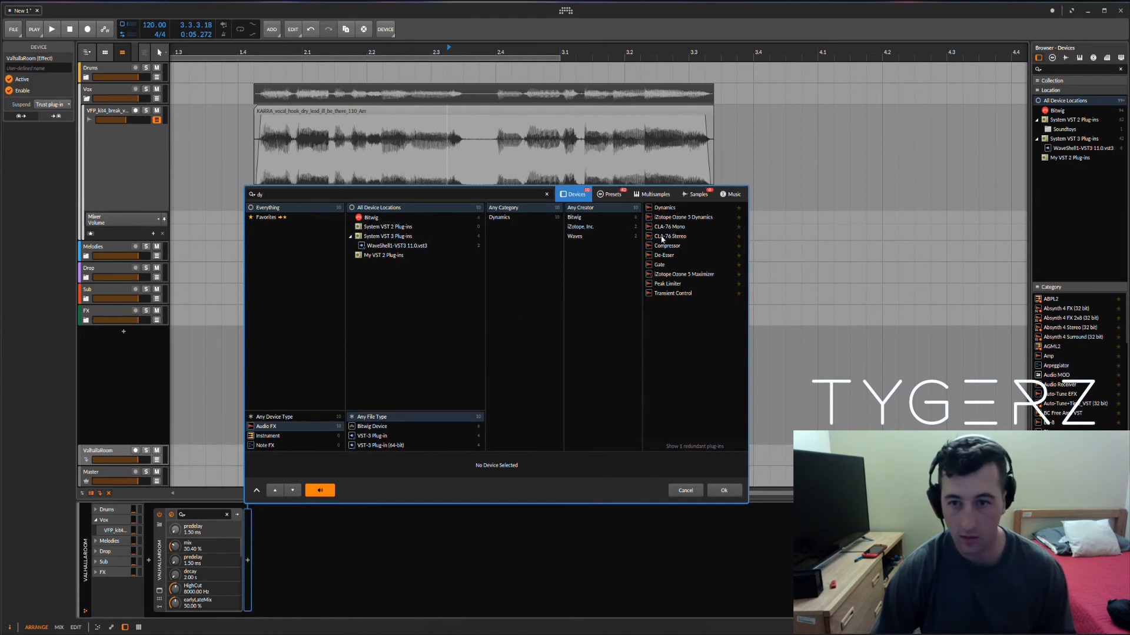
left_click(670, 209)
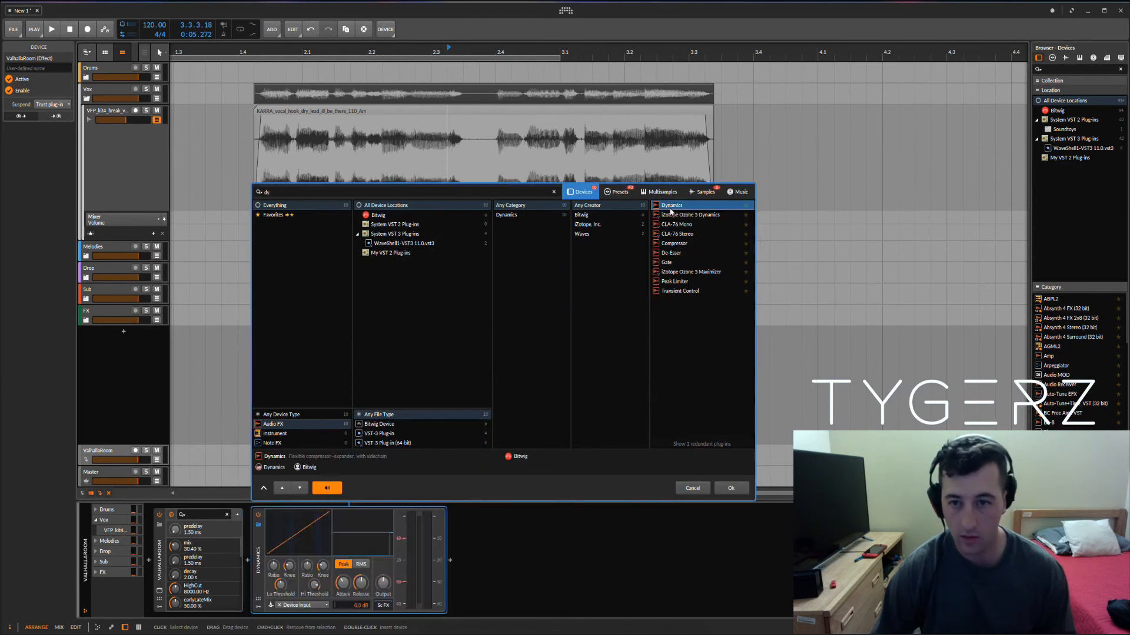
left_click(717, 492)
Set the sidechain source of the Dynamics device on the effect track to Vox Master (PRE)
left_click(312, 606)
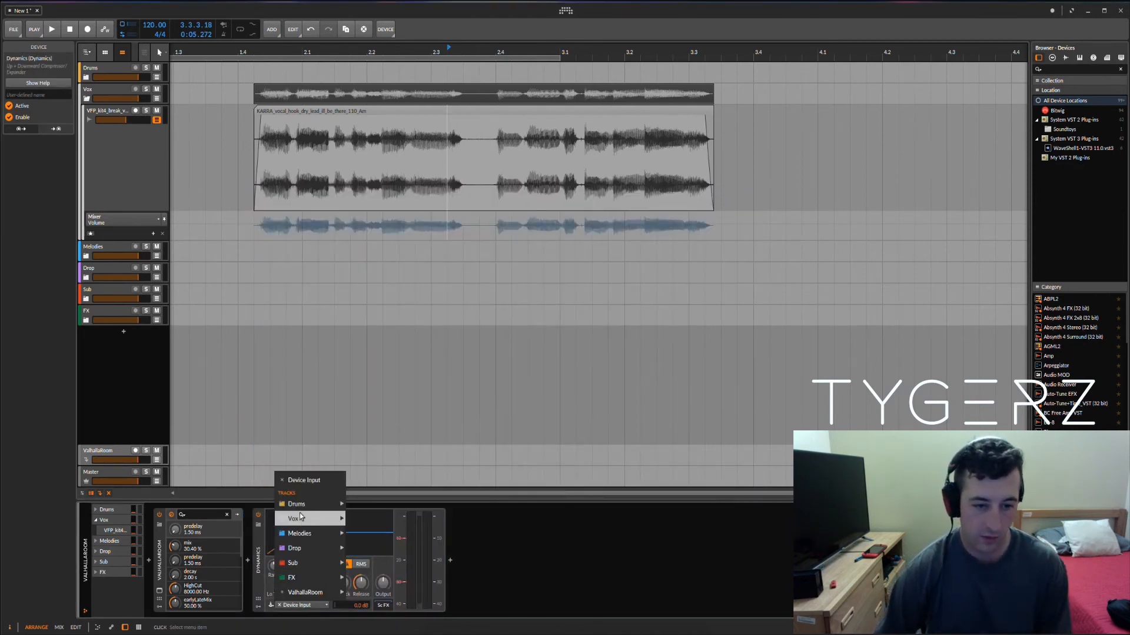
mouse_move(301, 506)
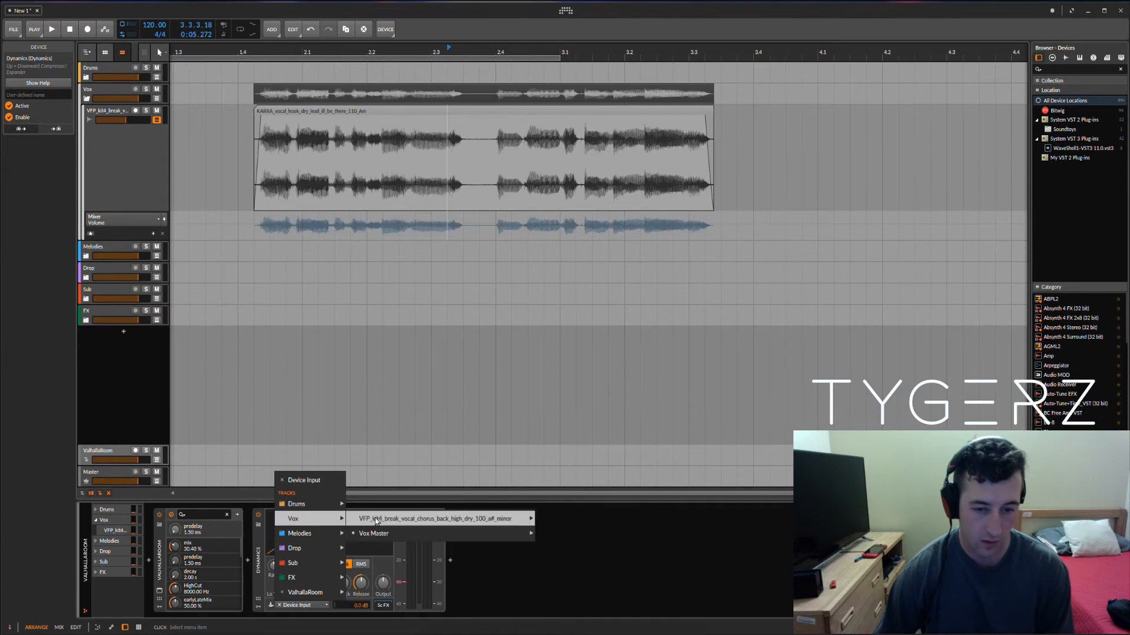
mouse_move(388, 534)
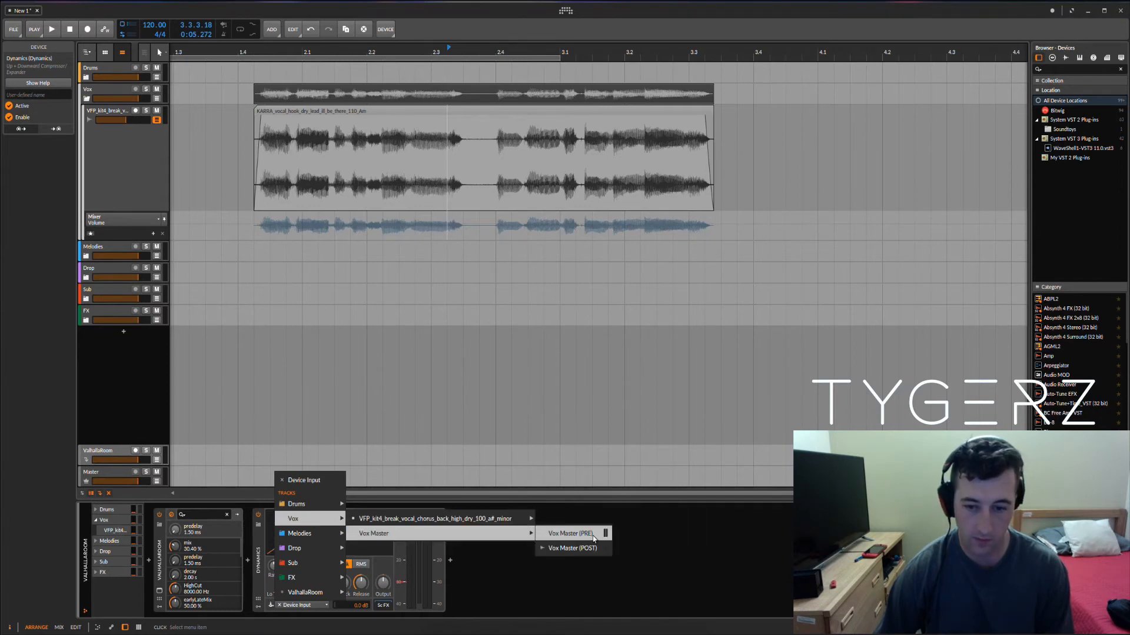
left_click(593, 539)
left_click(103, 90)
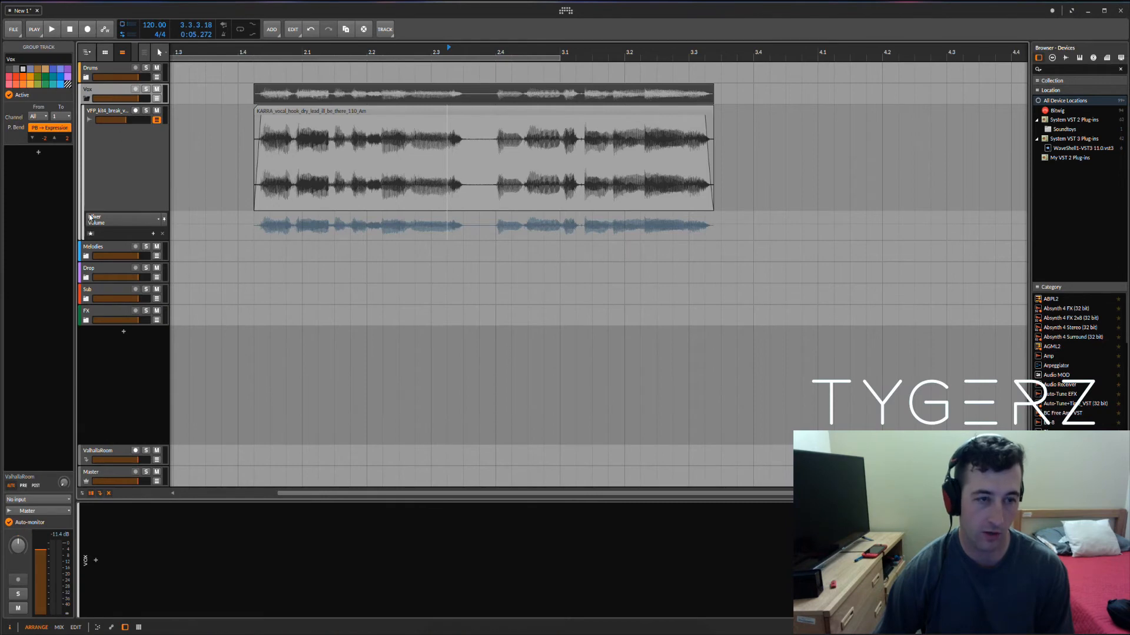
left_click(102, 451)
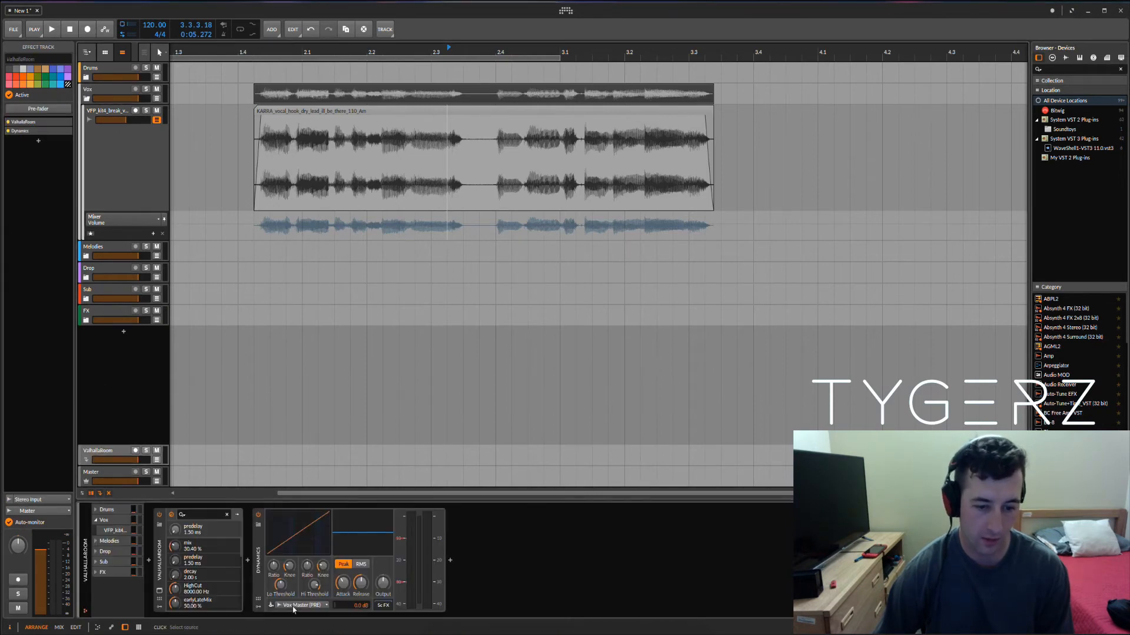
Strengthen the Dynamics compression with a higher high ratio and lower high threshold, and turn attack and release down to minimum
left_click(310, 608)
left_click(388, 609)
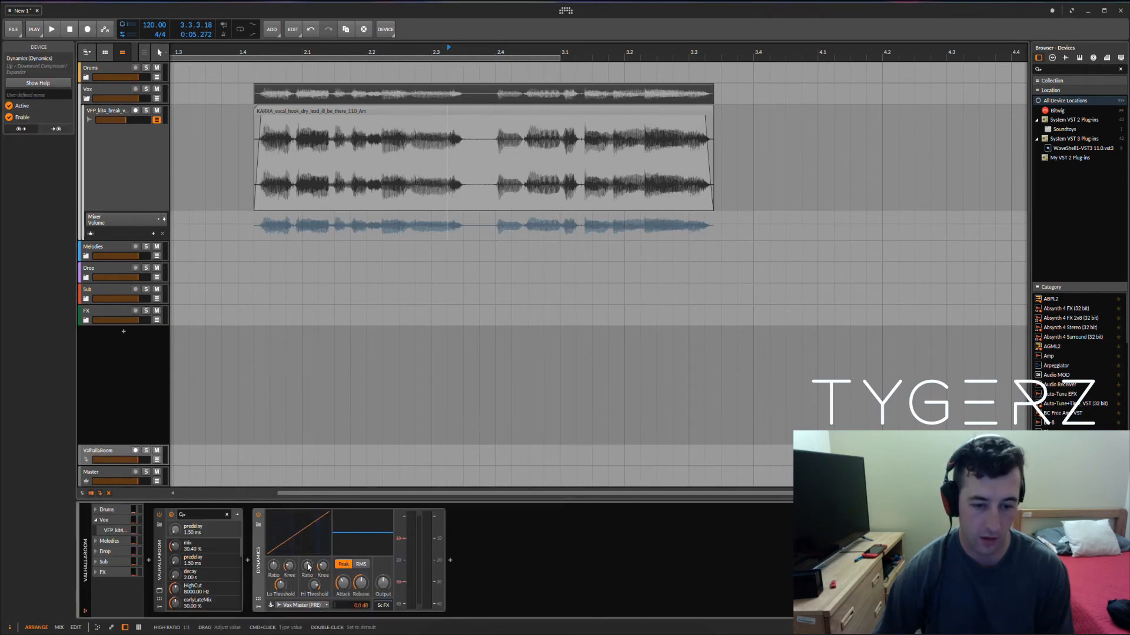
mouse_move(308, 567)
left_mouse_down()
mouse_move(305, 552)
mouse_move(343, 612)
mouse_move(314, 586)
left_mouse_up()
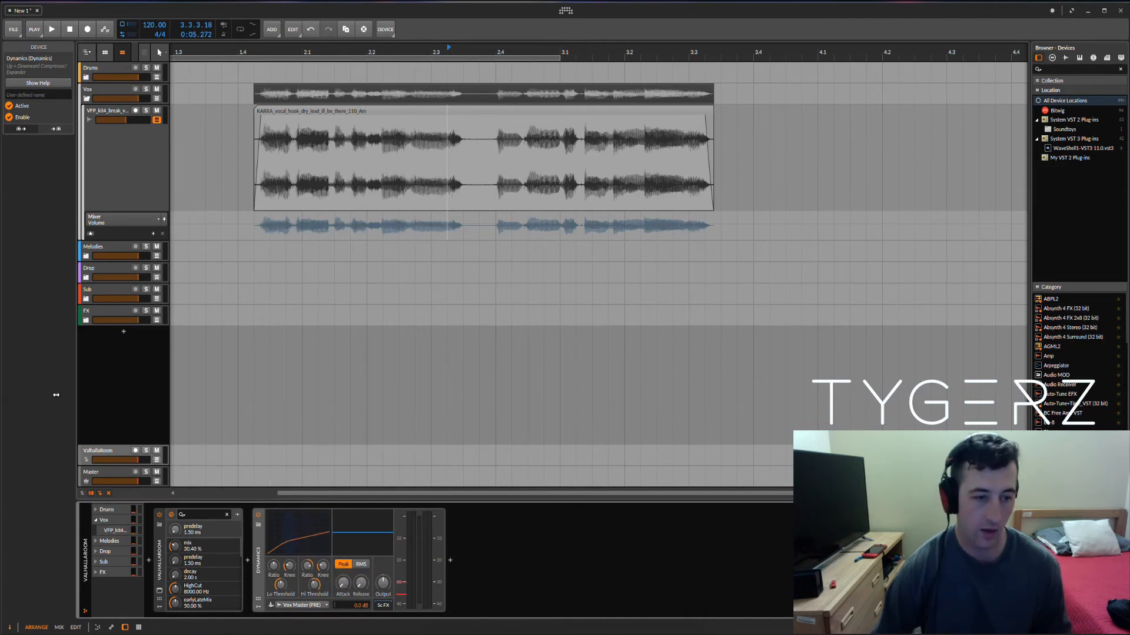
Play the vocal clip from its start to check the sidechained reverb on the effect track, and stop playback
left_click(91, 452)
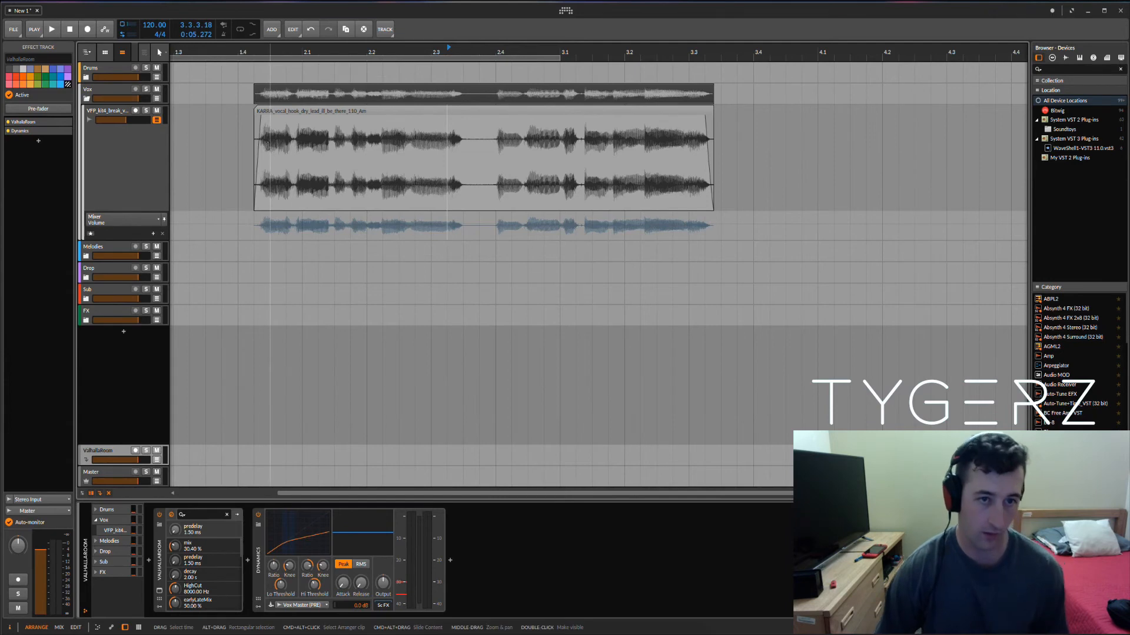
left_click(265, 115)
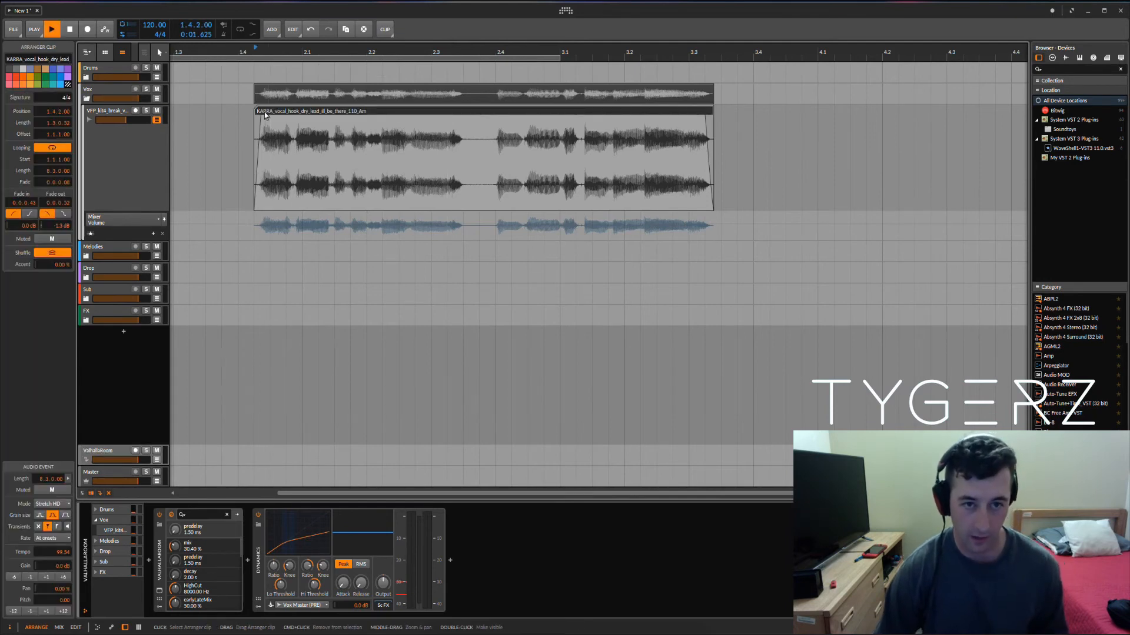
key("space")
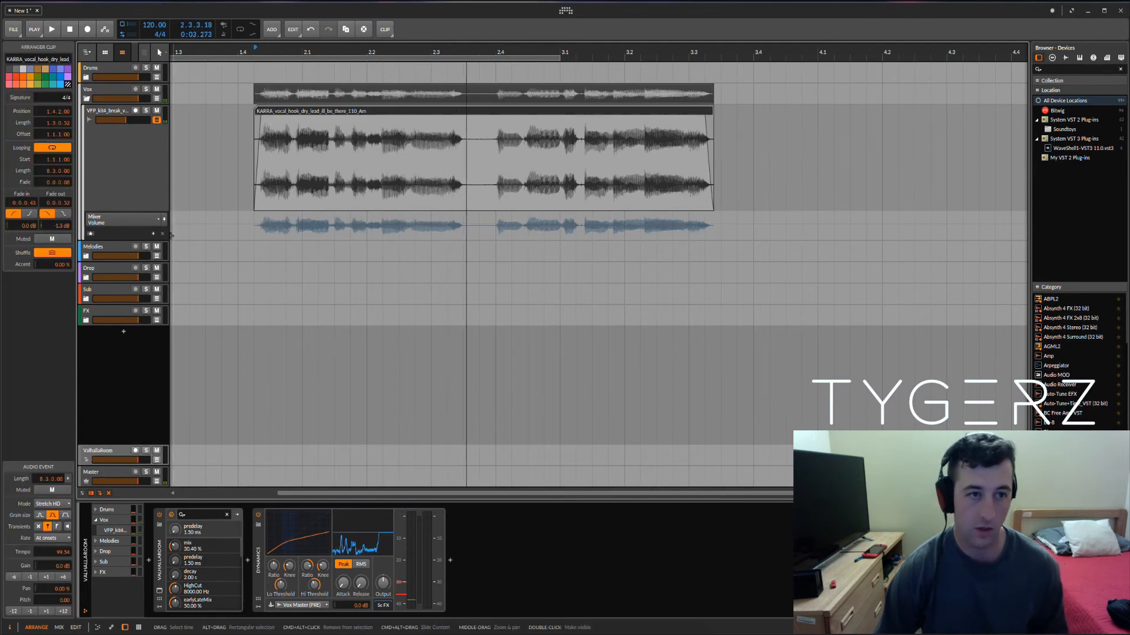
Show the ValhallaRoom send in the vocal track's automation lane and raise it to maximum with a point just before the clip
right_click(124, 221)
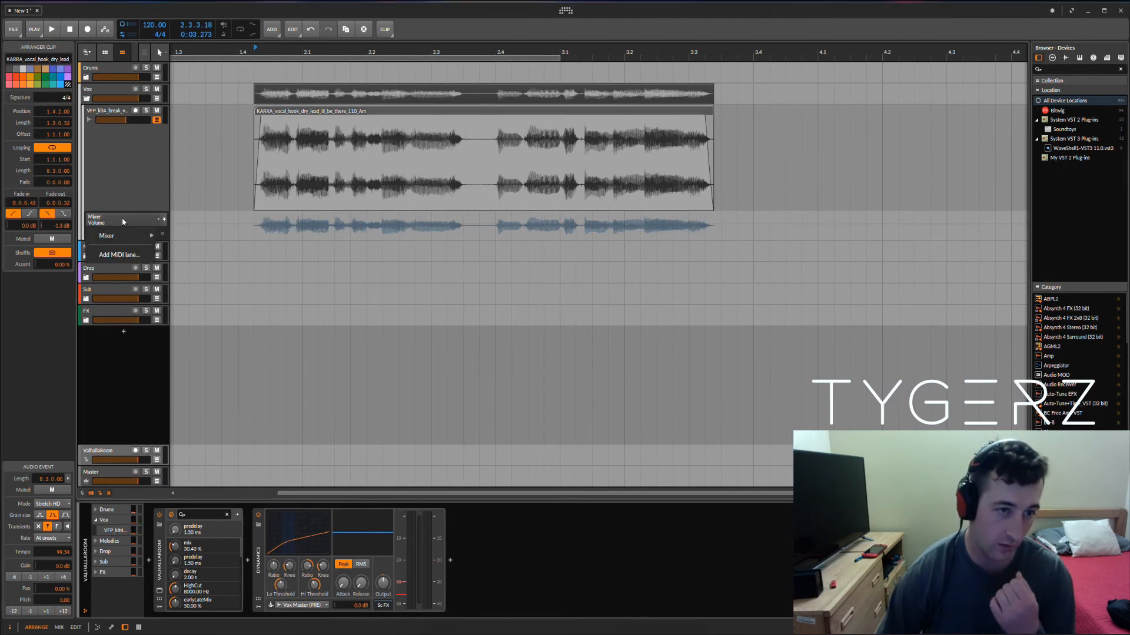
mouse_move(124, 237)
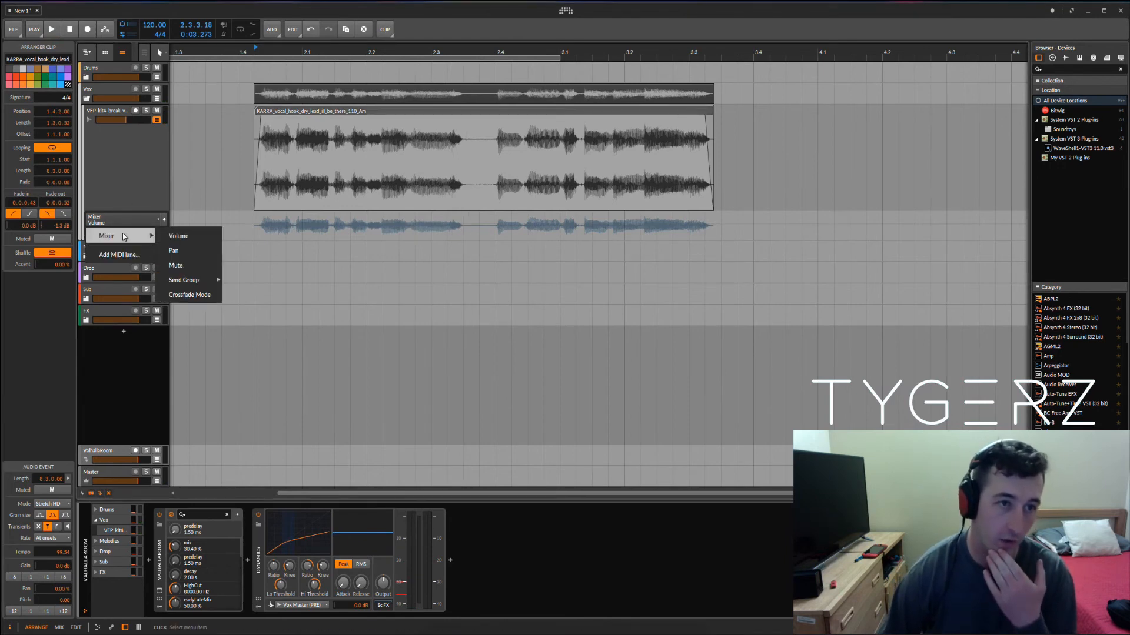
left_click(144, 177)
right_click(125, 225)
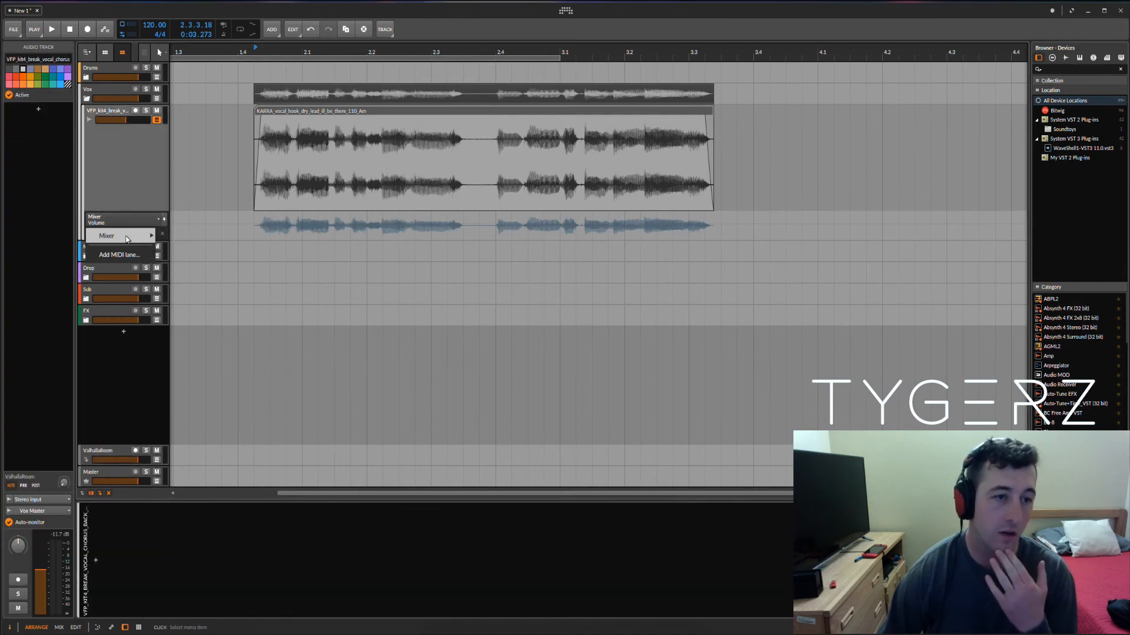
mouse_move(127, 235)
mouse_move(195, 285)
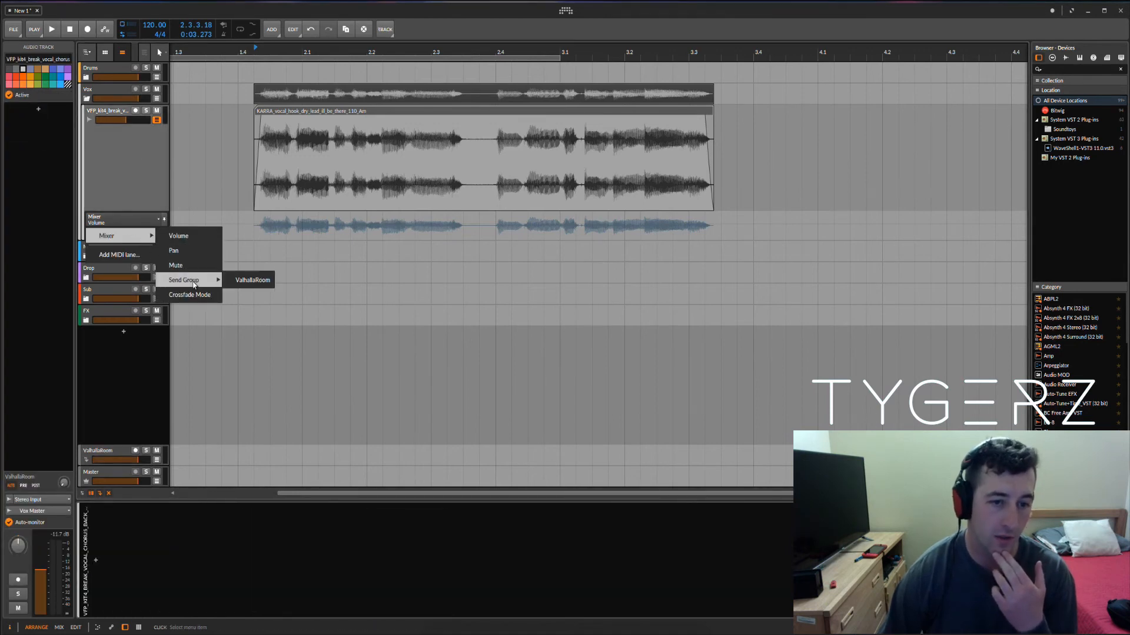
left_click(238, 280)
left_click(107, 453)
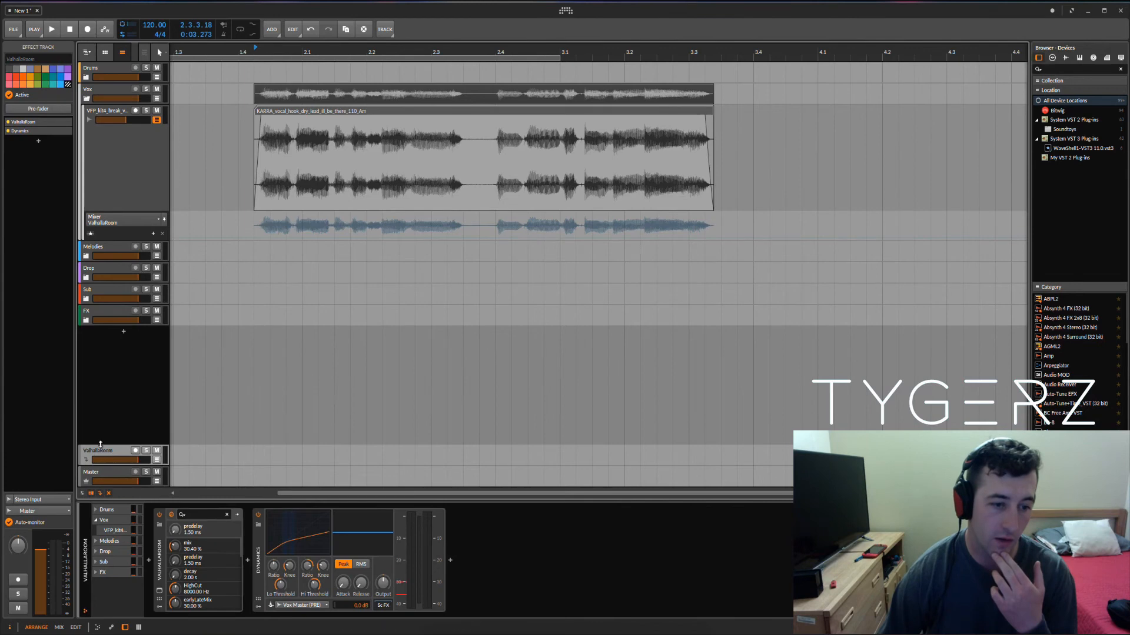
left_click(239, 217)
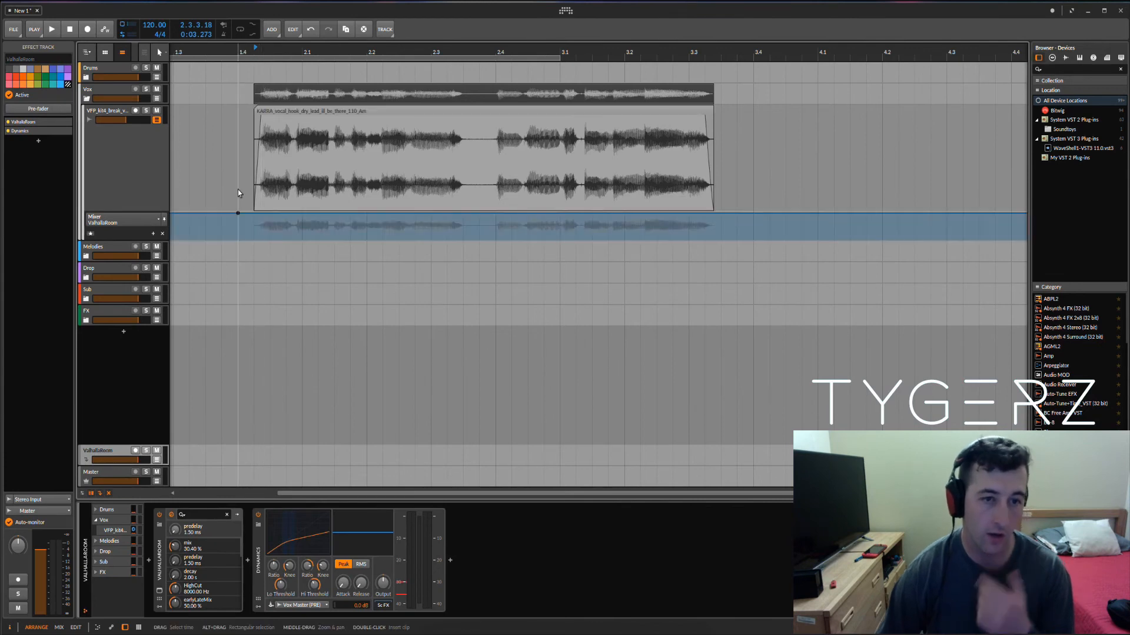
Play the vocal through to its reverb tail to hear the ducking, and stop playback
key("space")
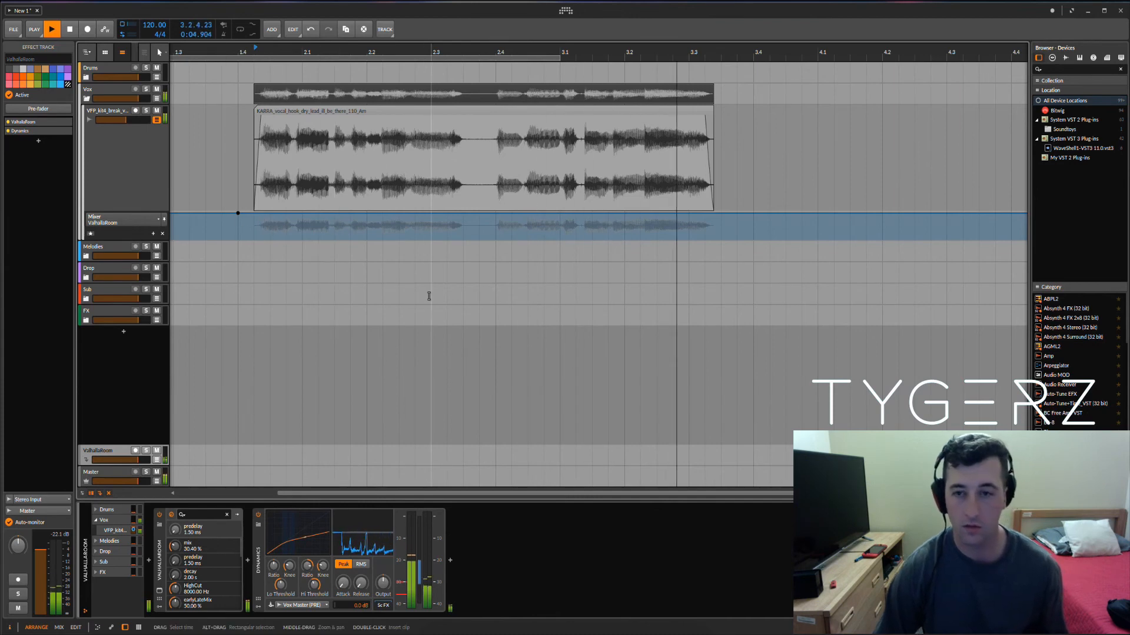
key("space")
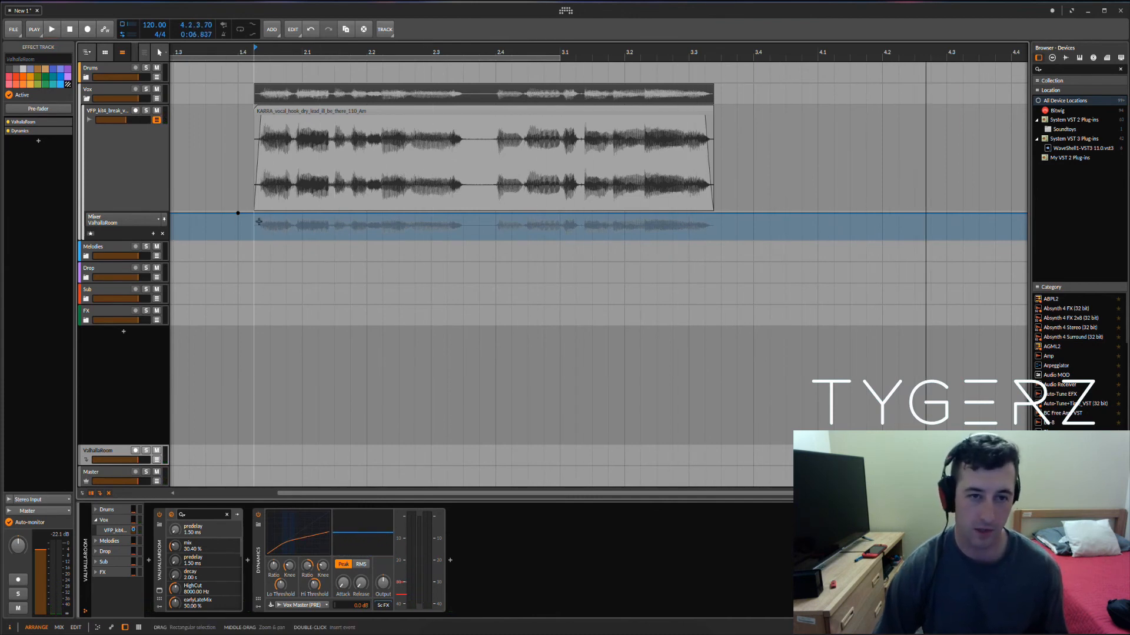
left_click_drag(237, 176, 954, 176)
left_click(780, 170)
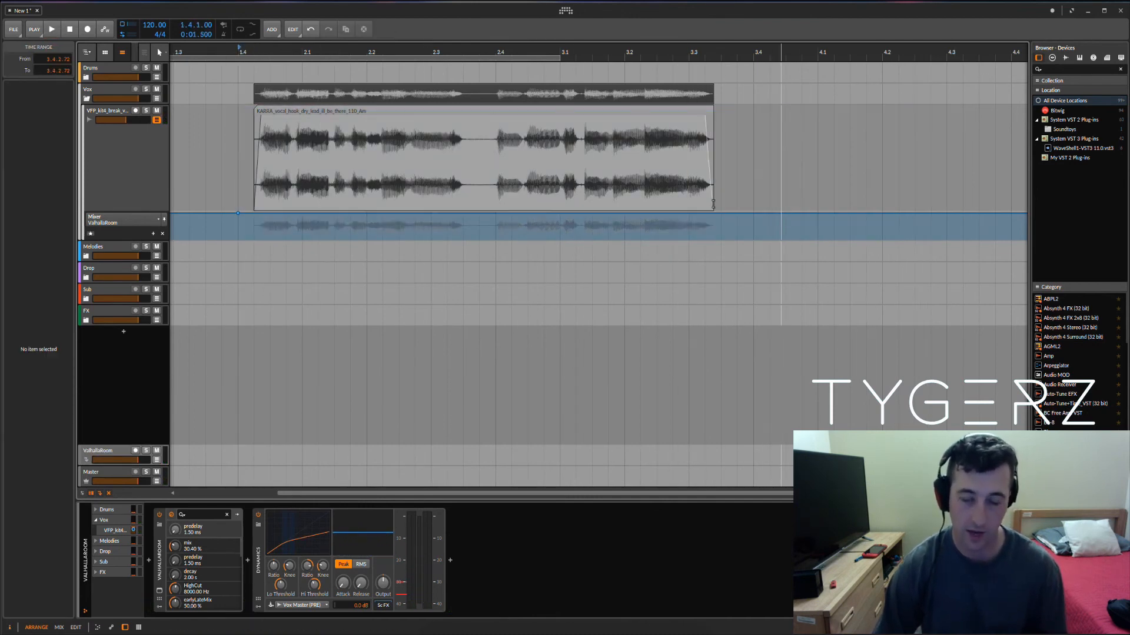
left_click_drag(592, 47, 591, 61)
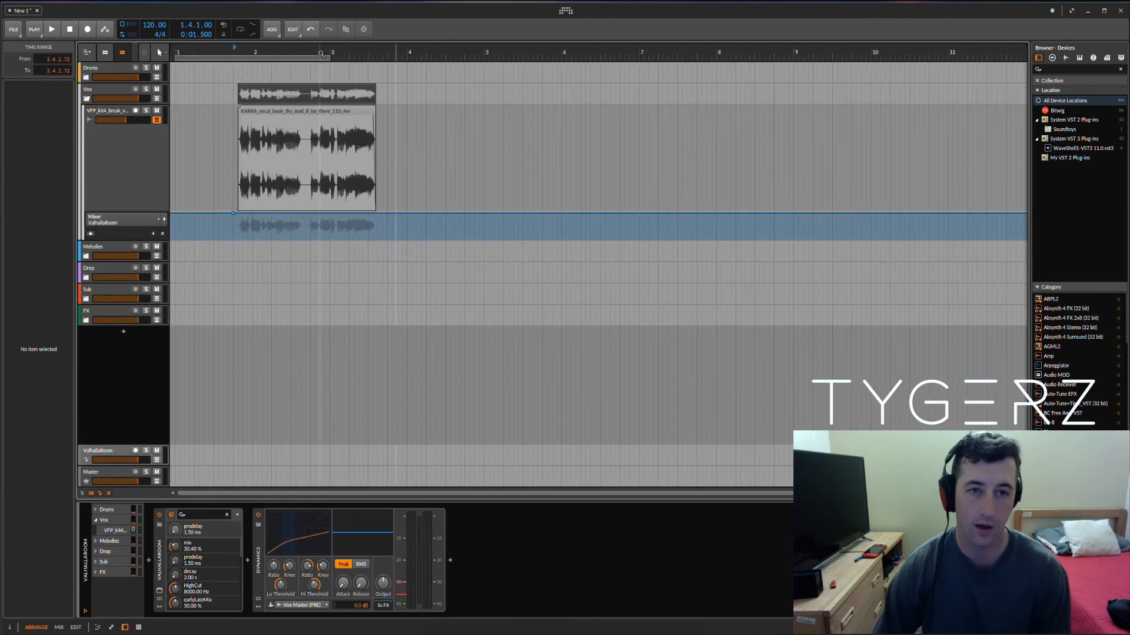
left_click_drag(323, 50, 436, 52)
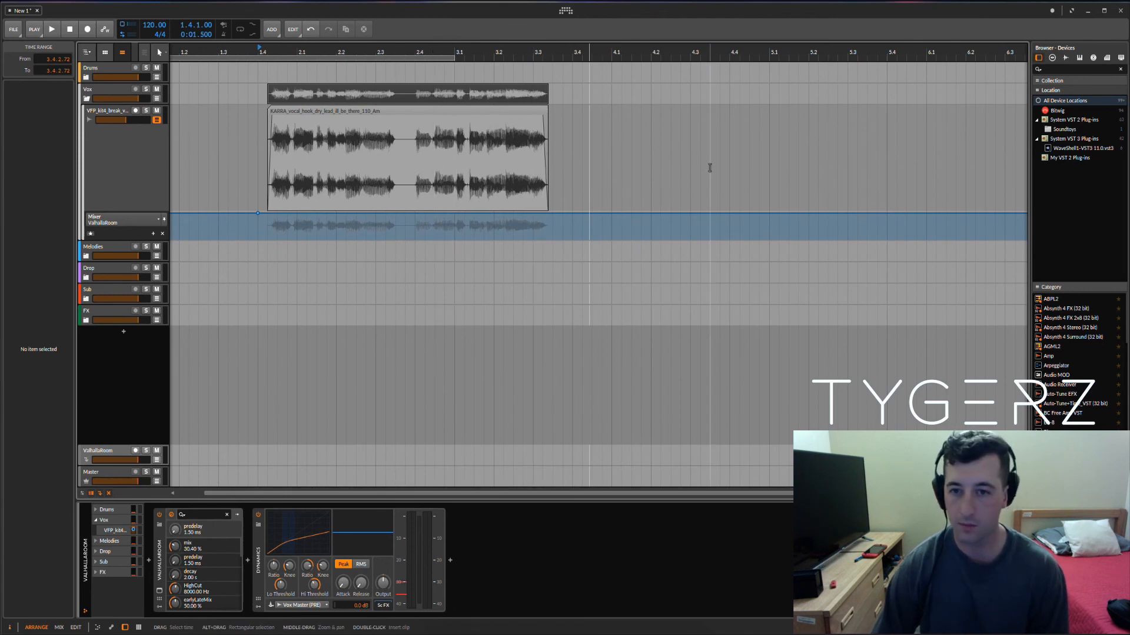
left_click_drag(693, 169, 663, 164)
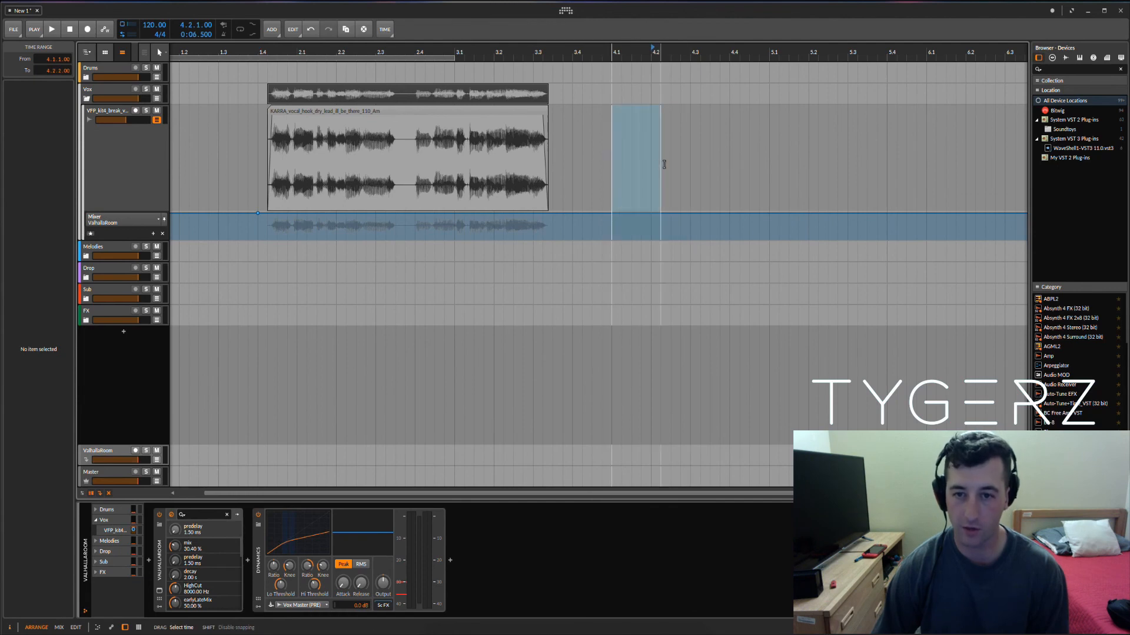
left_click_drag(769, 160, 729, 156)
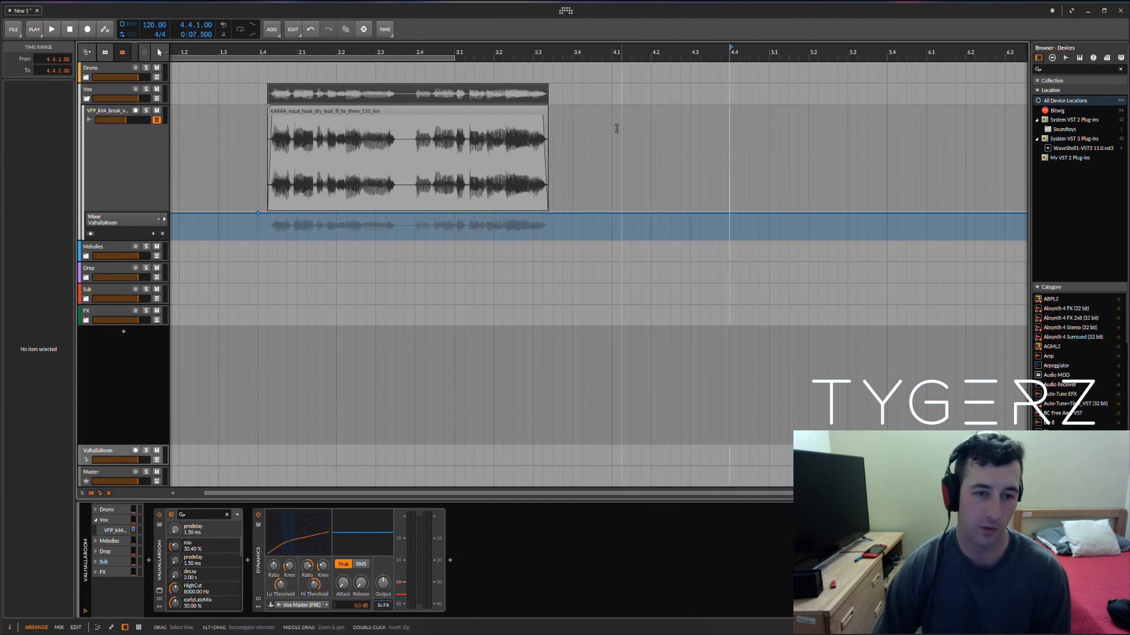